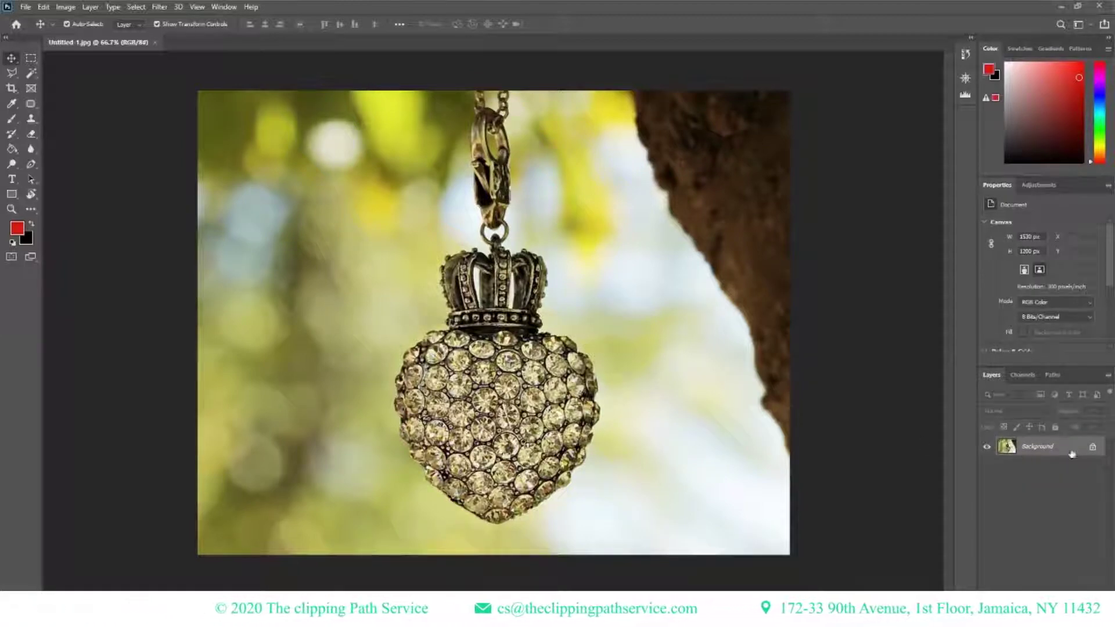
Unlock the Background photo as Layer 0 and place a new empty Layer 1 beneath it
left_click(1092, 446)
key("p")
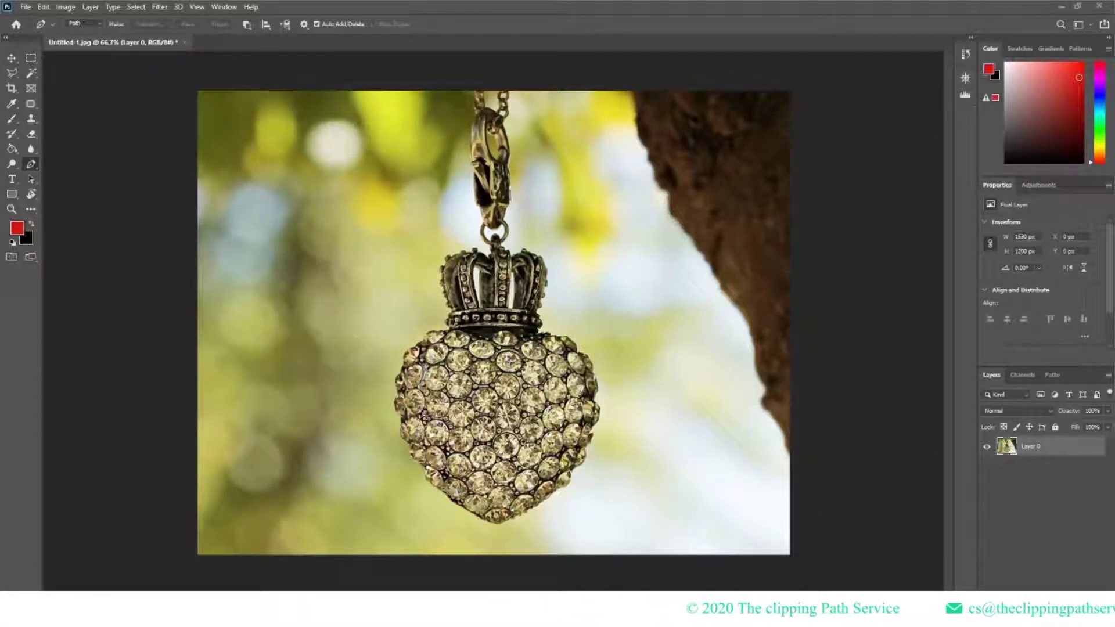
key("ctrl+shift+alt+n")
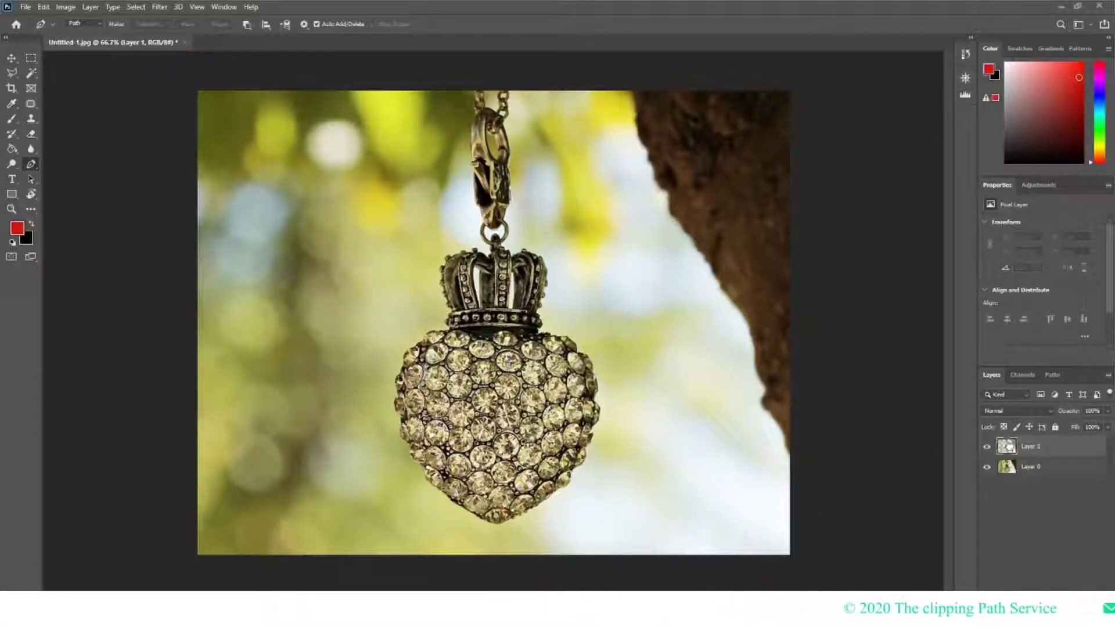
left_click(1031, 447)
left_click(1034, 467)
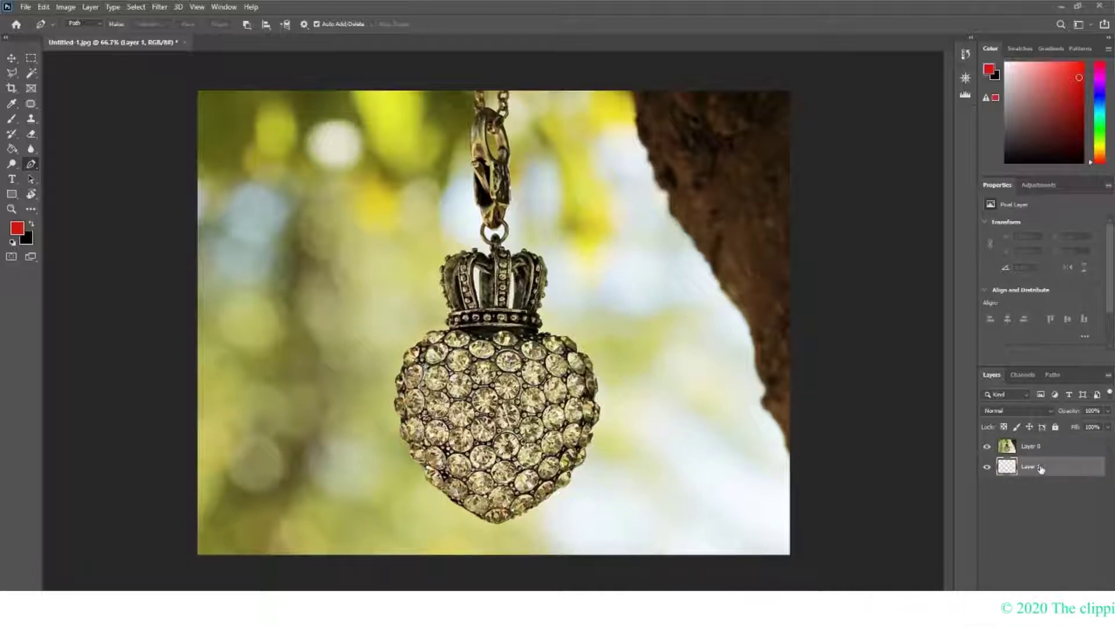
left_click(1019, 449)
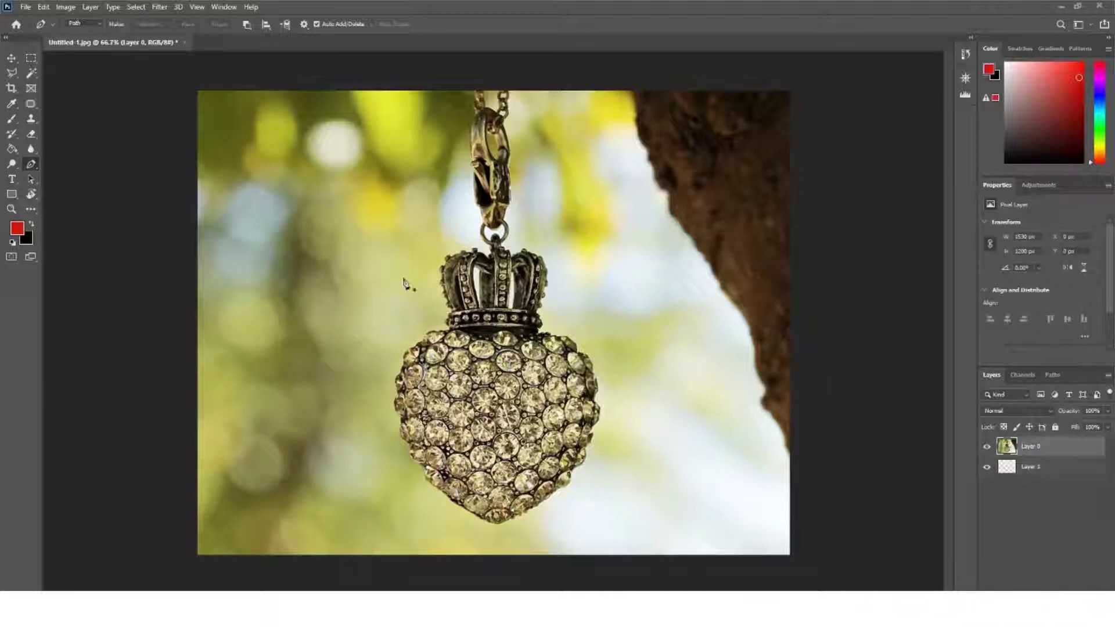
Select the heart, crown and clasp using the Quick Selection Tool with a 30 px brush
left_click(32, 75)
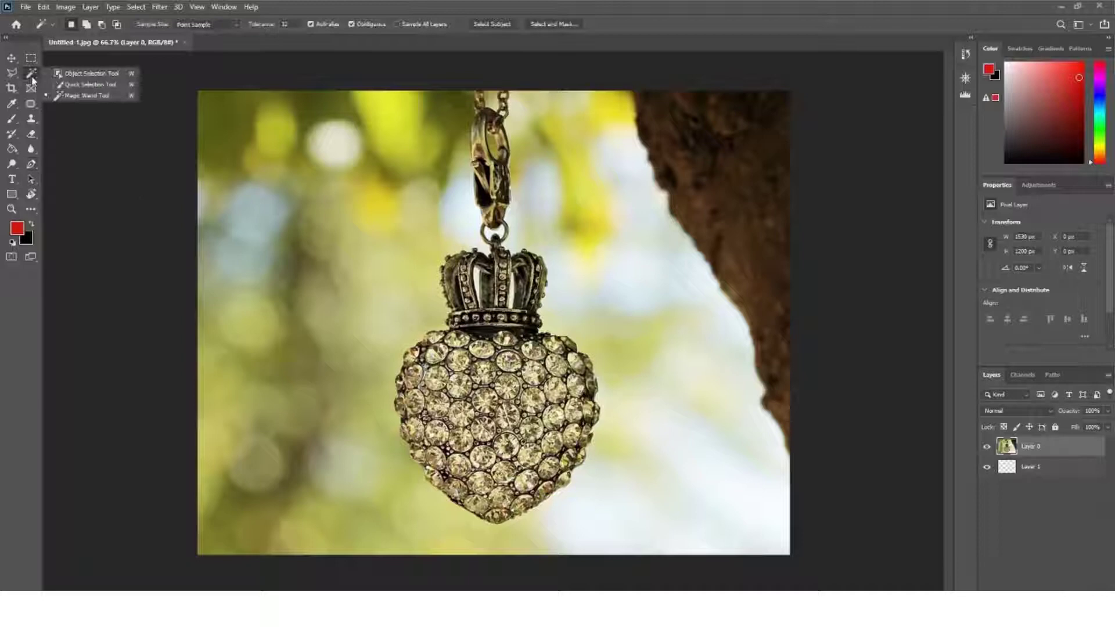
left_click(91, 85)
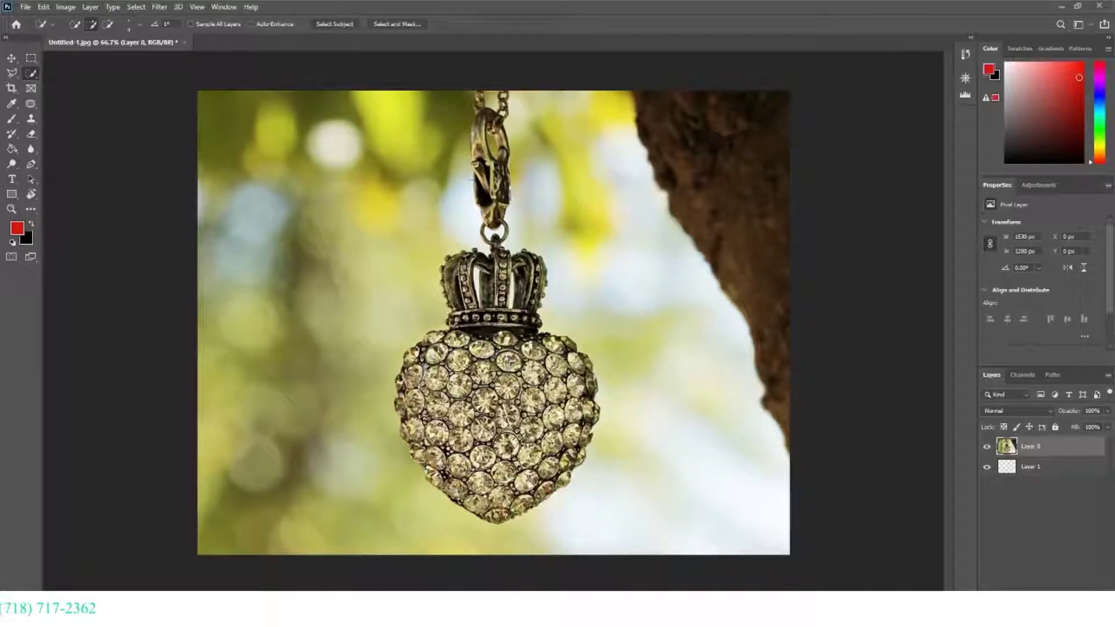
left_click(140, 25)
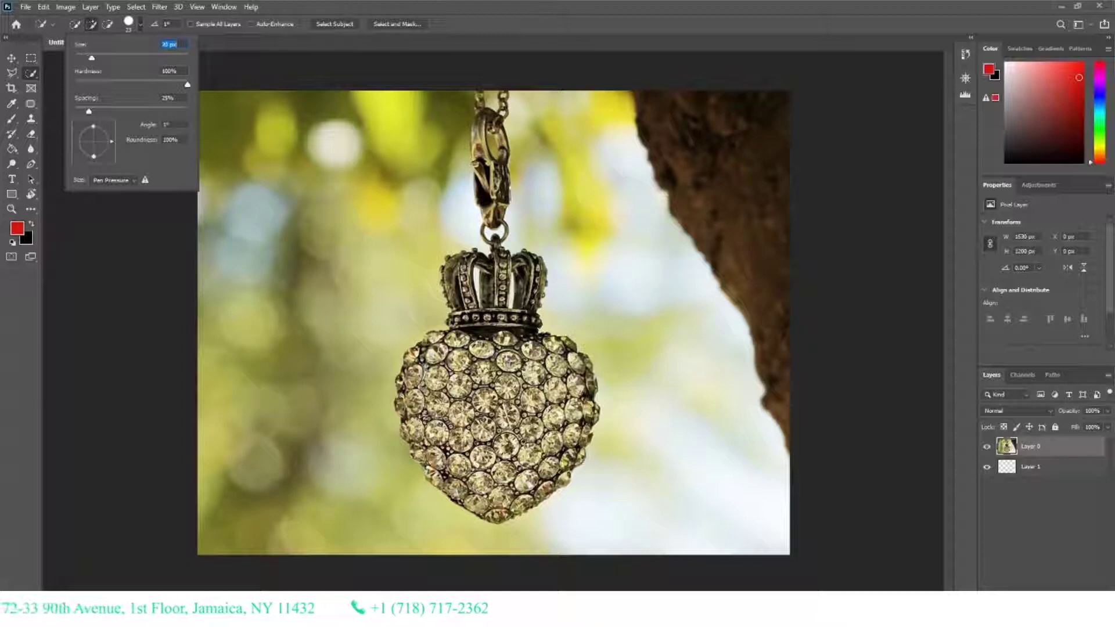
key("Return")
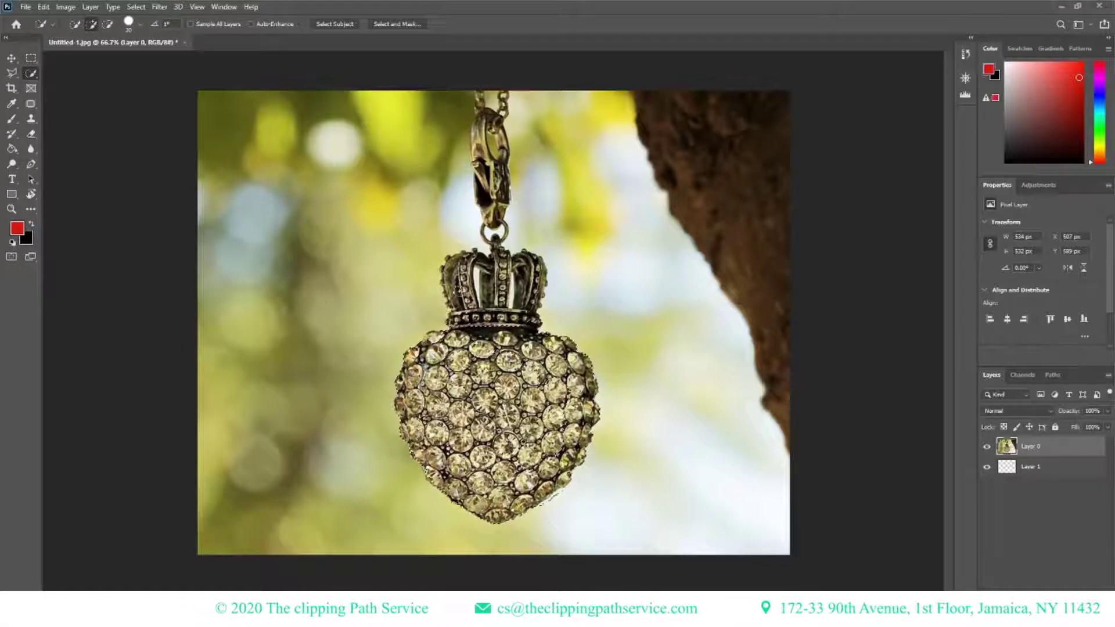
left_click_drag(458, 289, 529, 289)
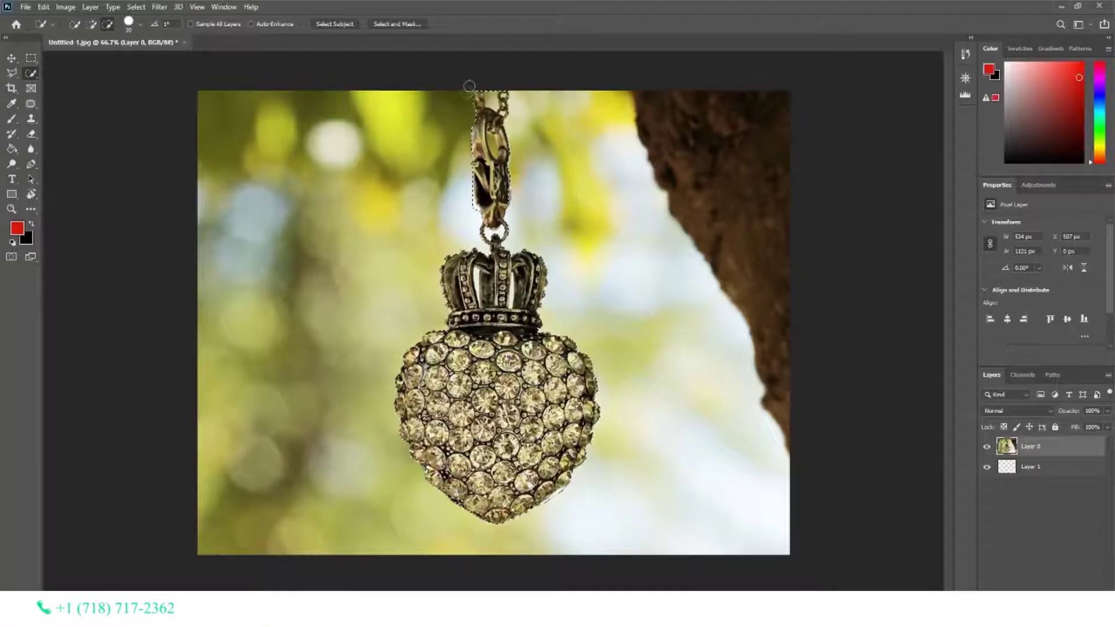
Zoom in on the clasp and Alt-paint out the ring's inner hole with a 16 px brush
scroll(486, 124, "up", 3)
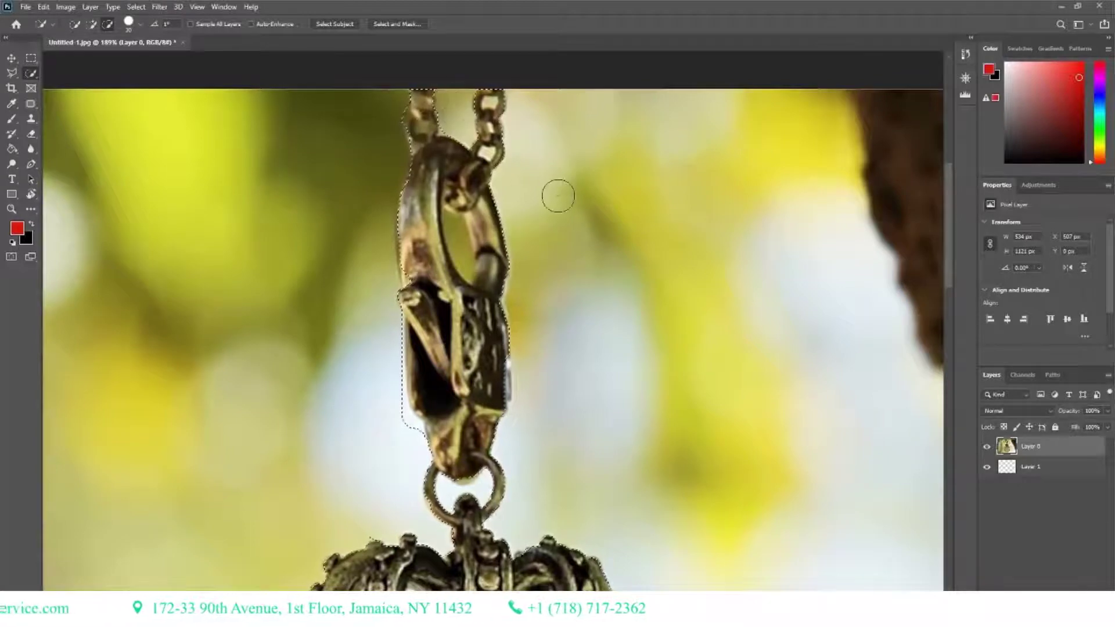
left_click(142, 23)
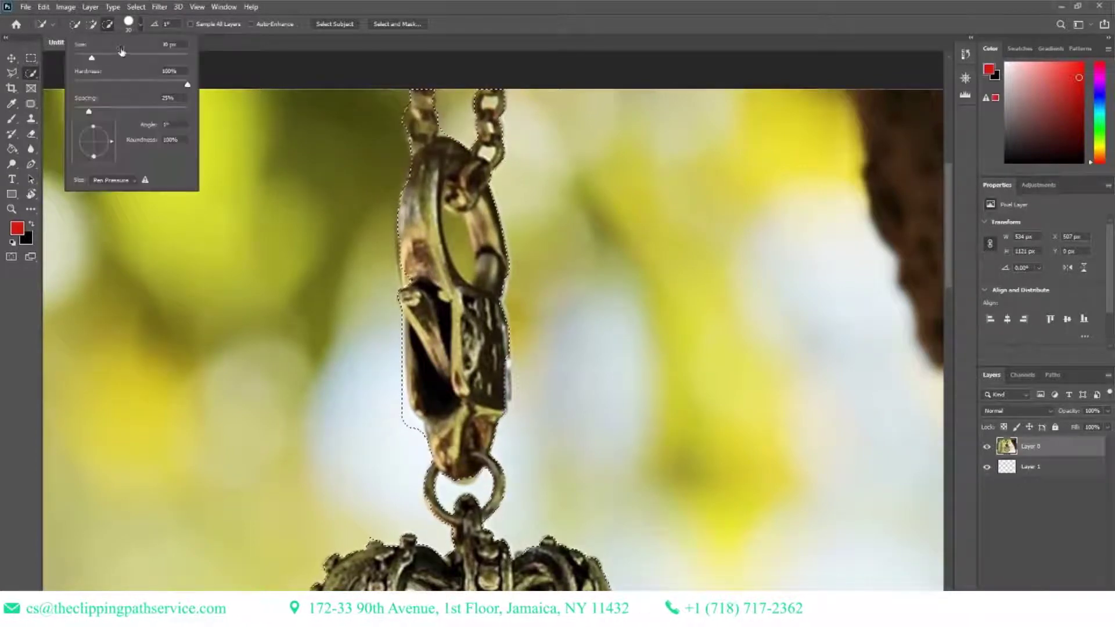
left_click_drag(119, 45, 111, 44)
key("Return")
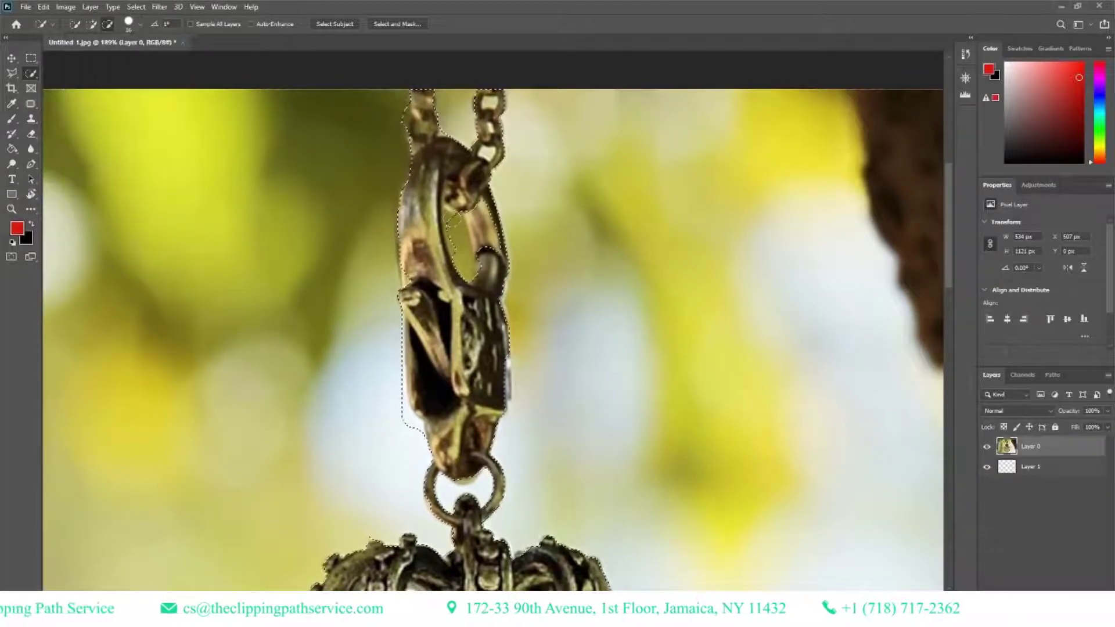
left_click_drag(461, 246, 451, 219)
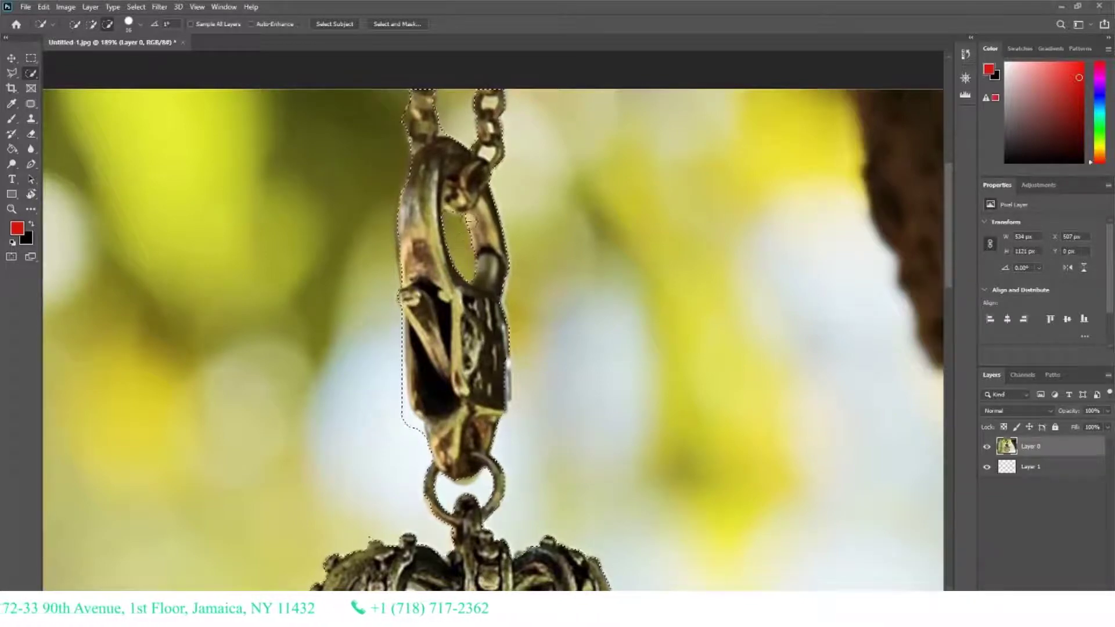
Use a smaller brush in Add mode to smooth the edges of the ring's inner hole
scroll(469, 221, "up", 5)
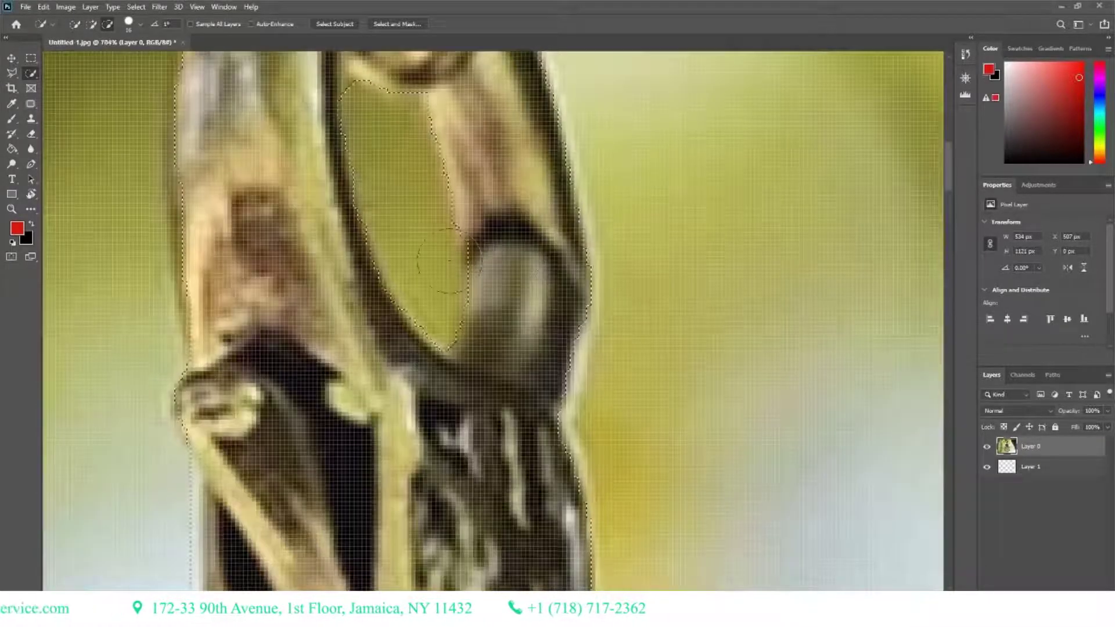
left_click(140, 24)
left_click_drag(86, 58, 79, 58)
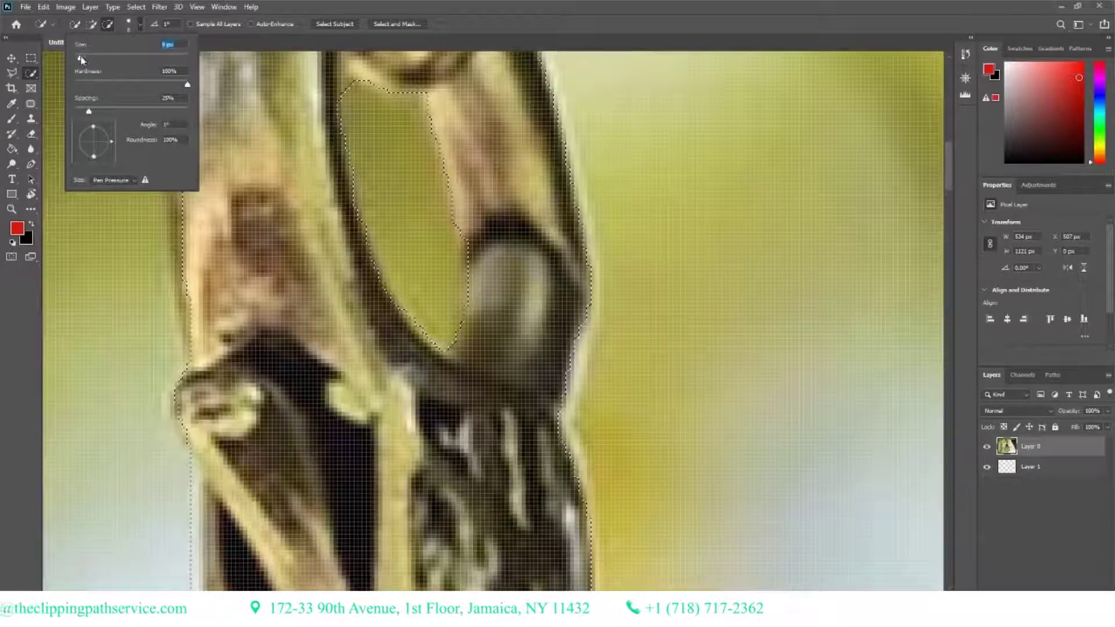
left_click(476, 253)
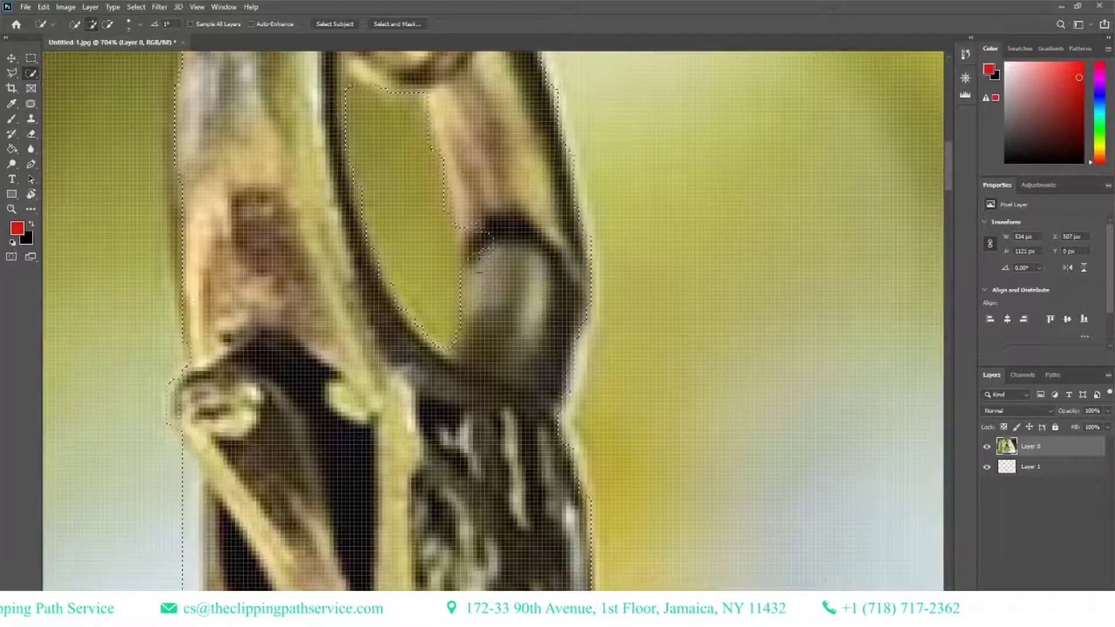
left_click_drag(479, 256, 496, 303)
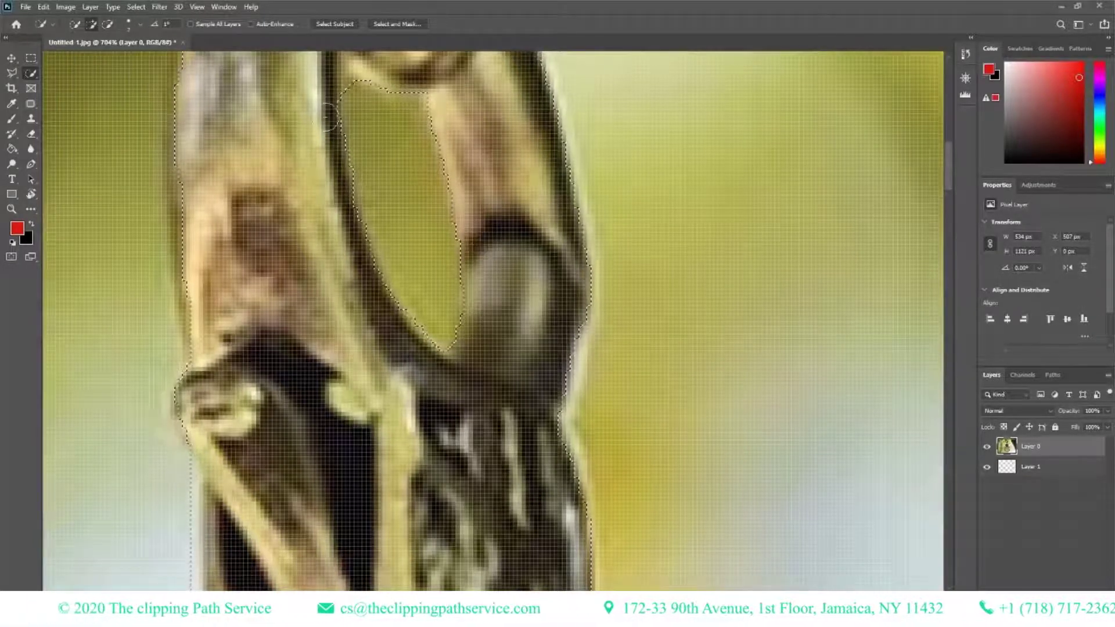
mouse_move(327, 116)
left_mouse_down()
mouse_move(348, 332)
mouse_move(372, 175)
left_mouse_up()
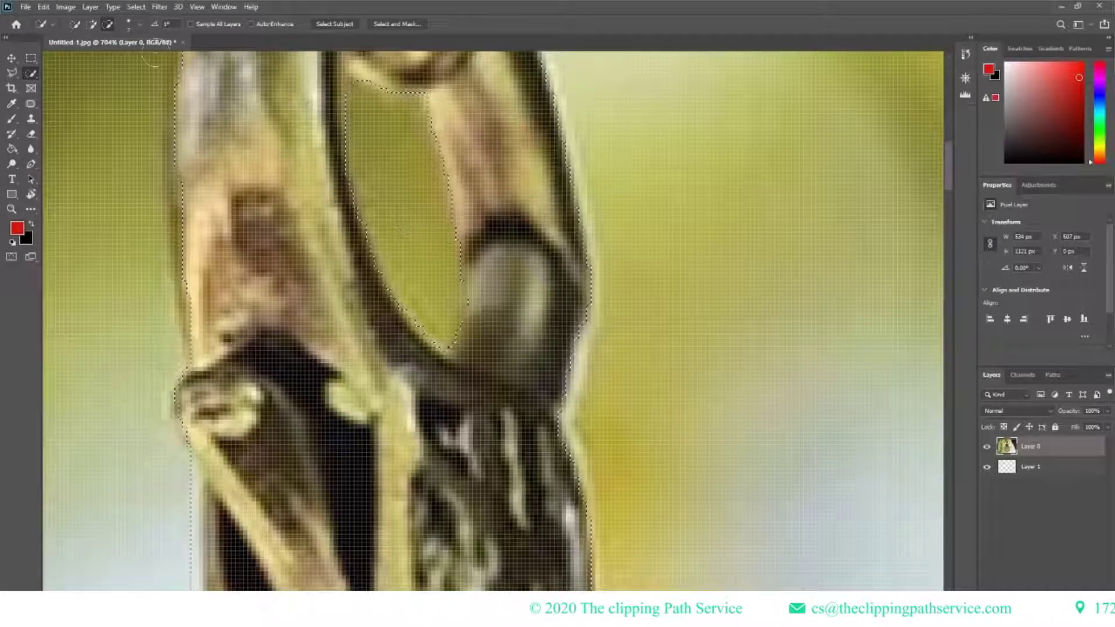
scroll(434, 272, "down", 5)
scroll(434, 272, "up", 2)
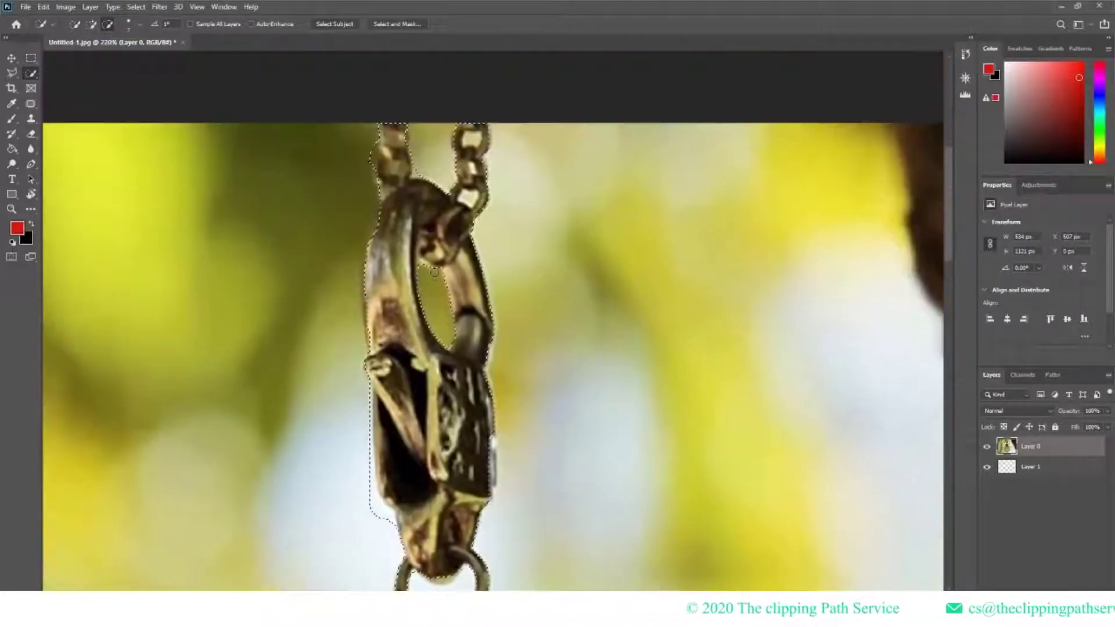
scroll(377, 220, "up", 2)
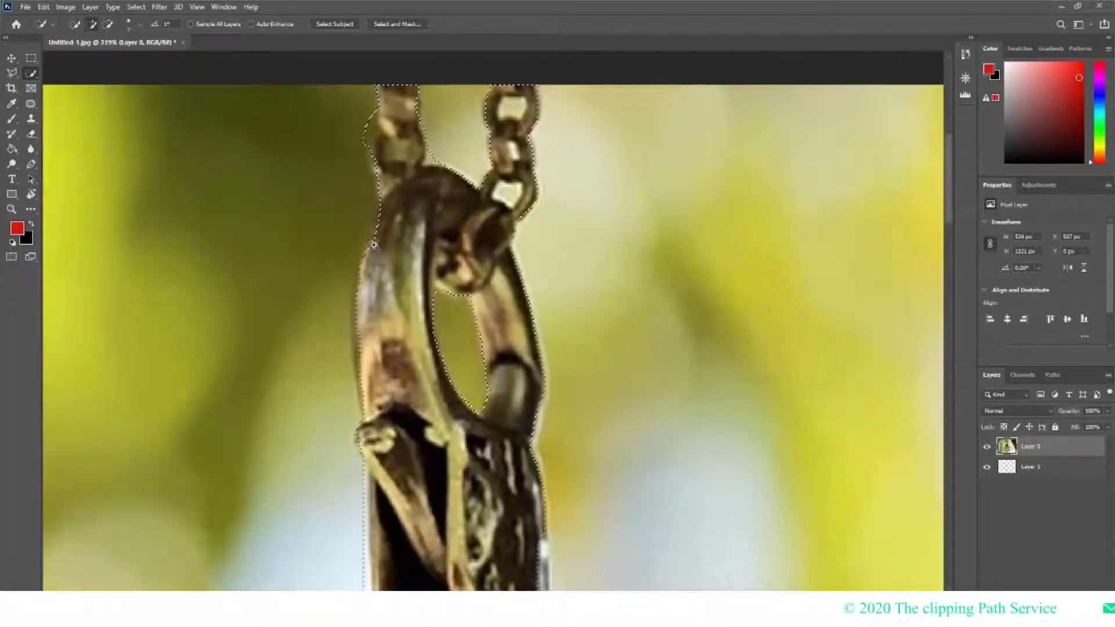
left_click(12, 209)
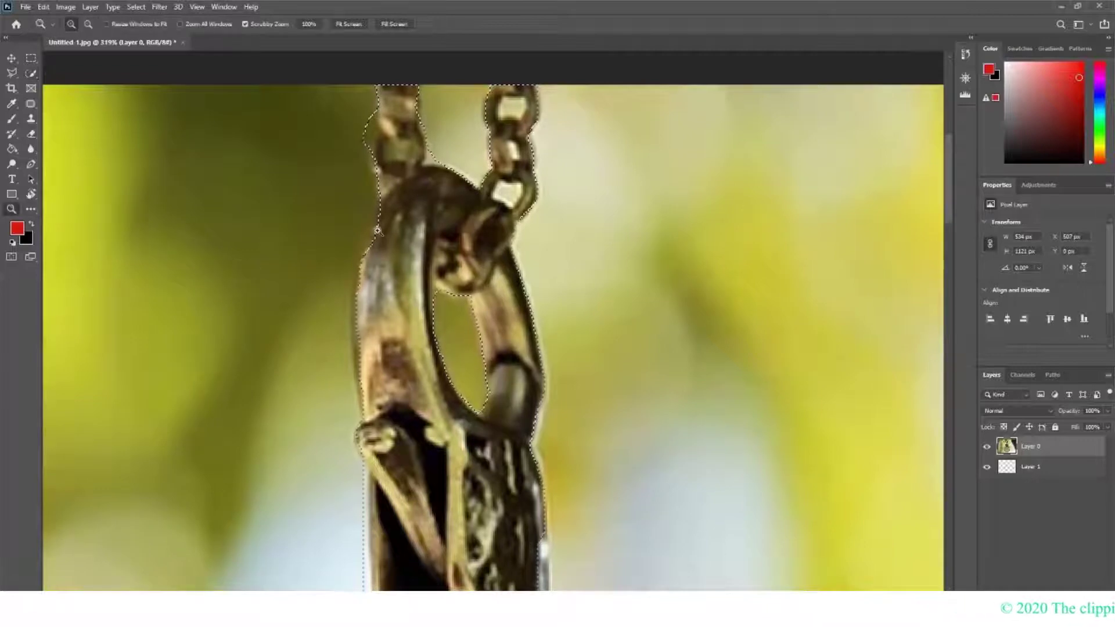
left_click(378, 230)
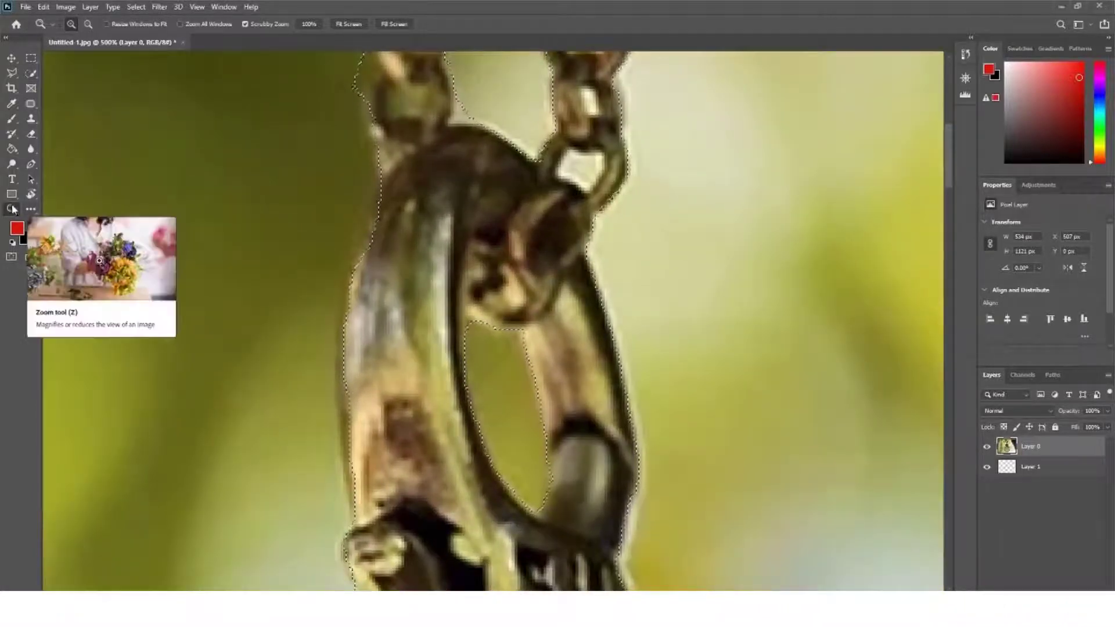
left_click(367, 247)
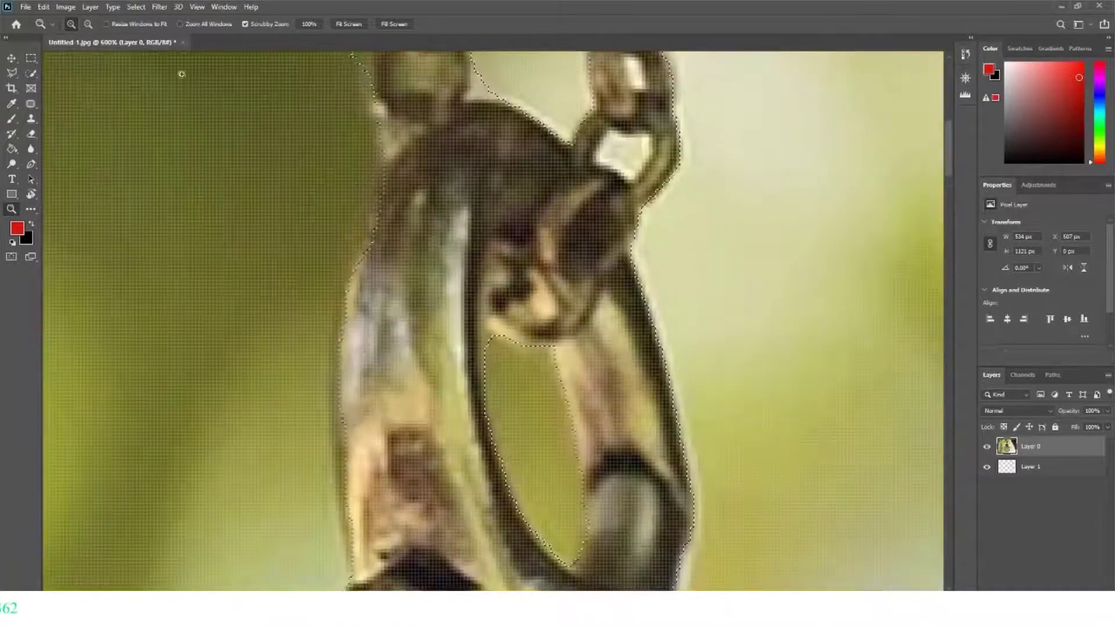
left_click(31, 73)
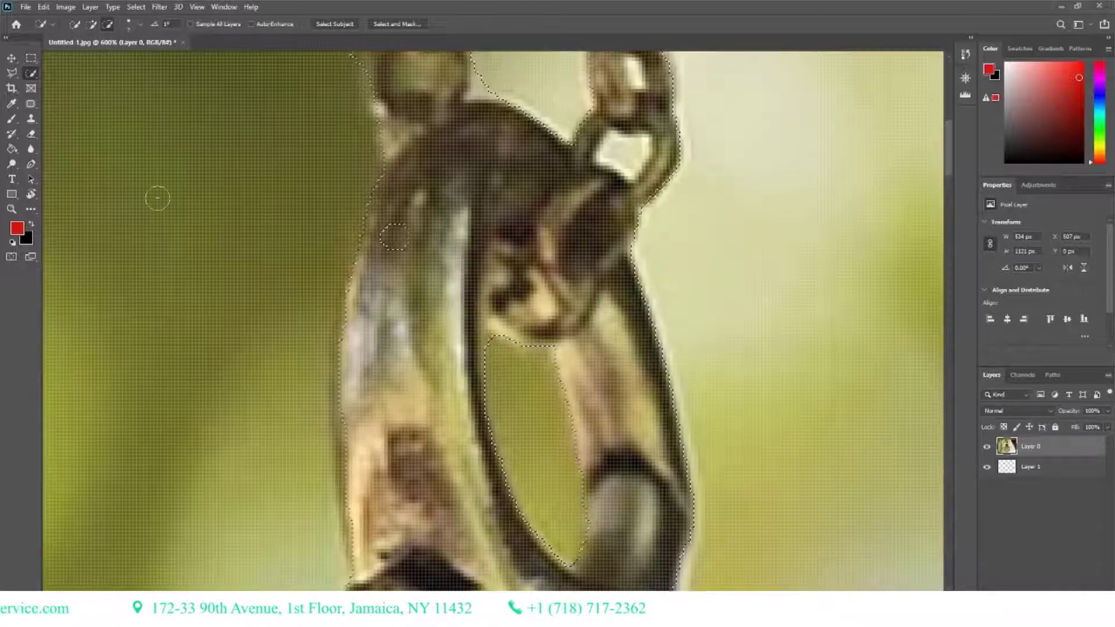
left_click(43, 6)
left_click(60, 88)
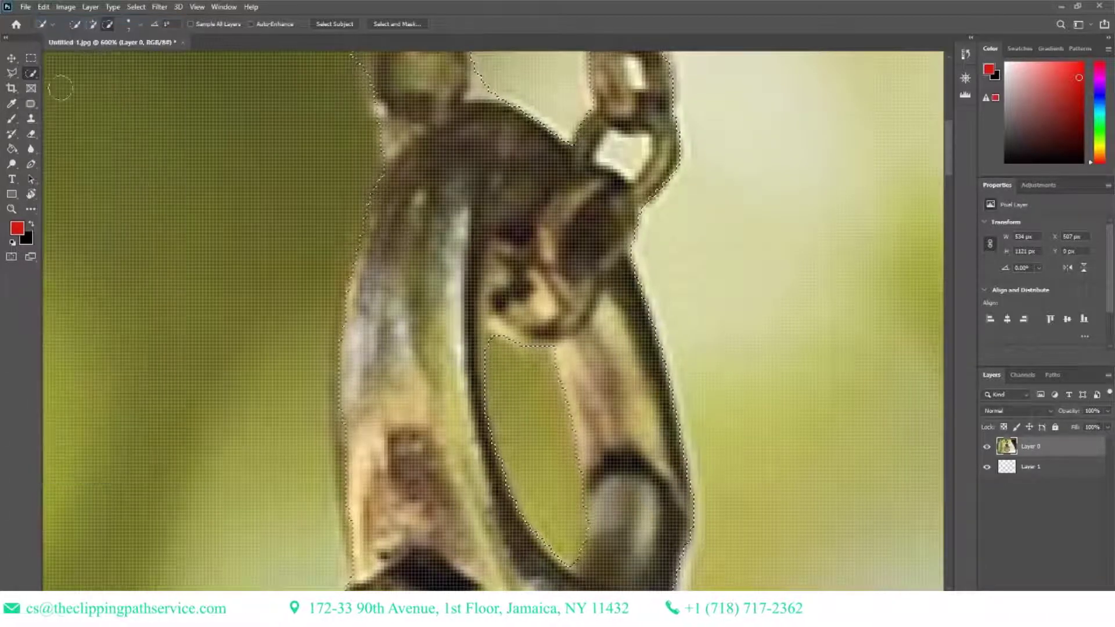
key("z")
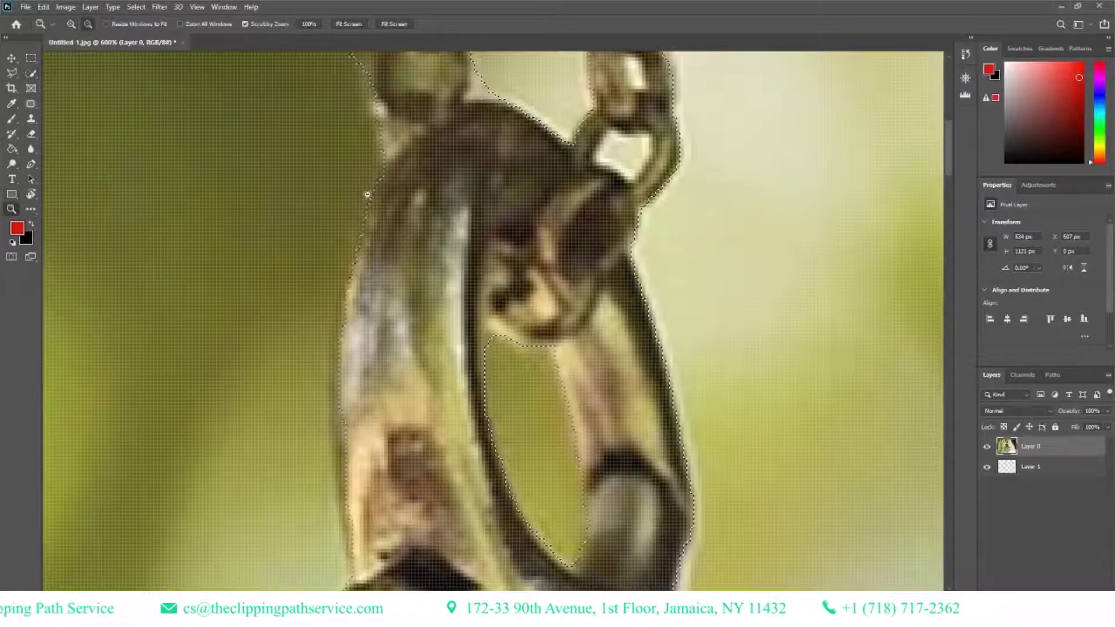
left_click(367, 195, "alt")
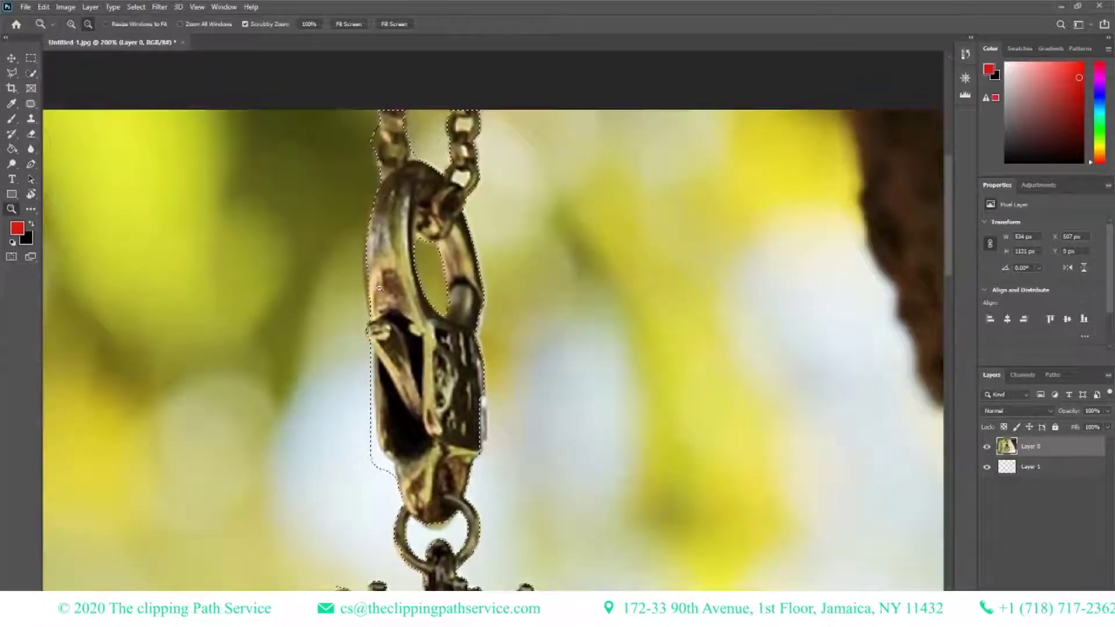
key("w")
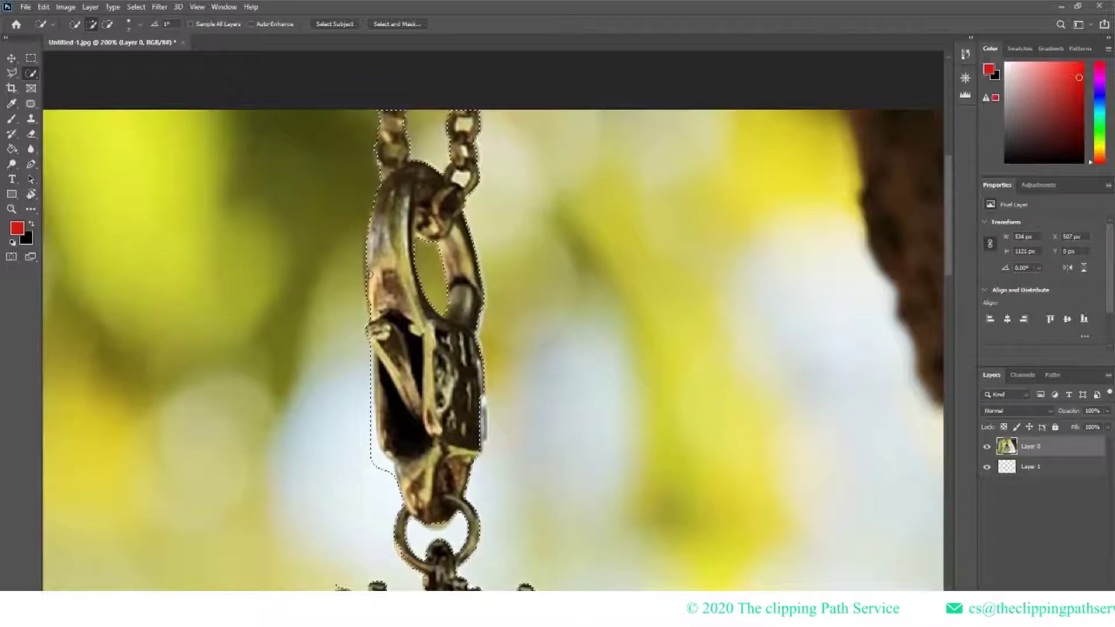
key("ctrl+d")
key("p")
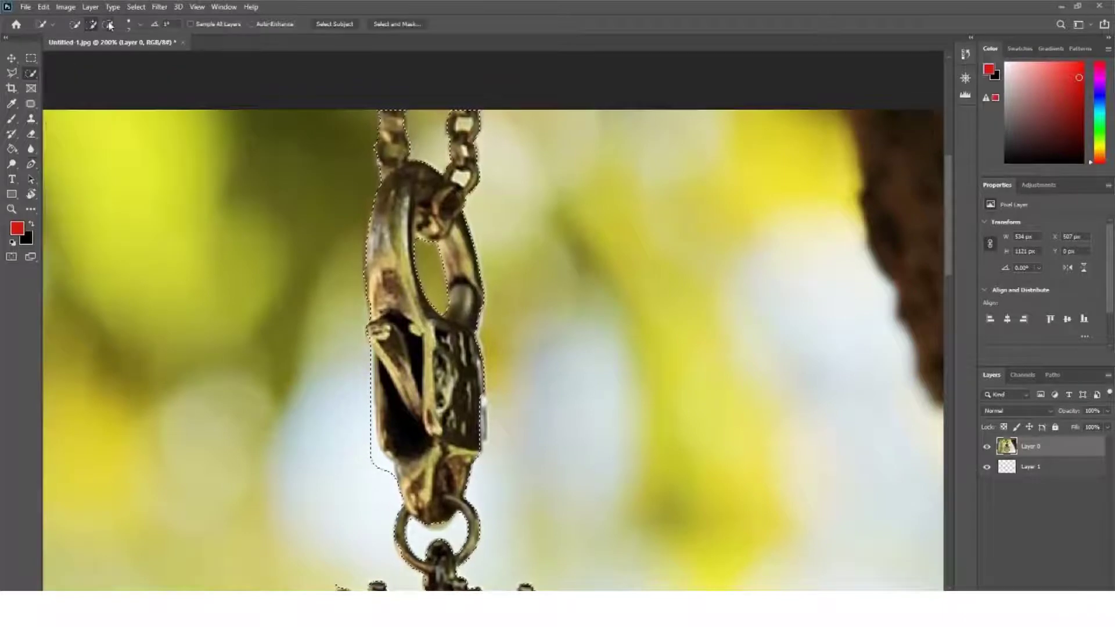
Zoom in on the chain and extend the Quick Selection around the bail's left edge
left_click(381, 148)
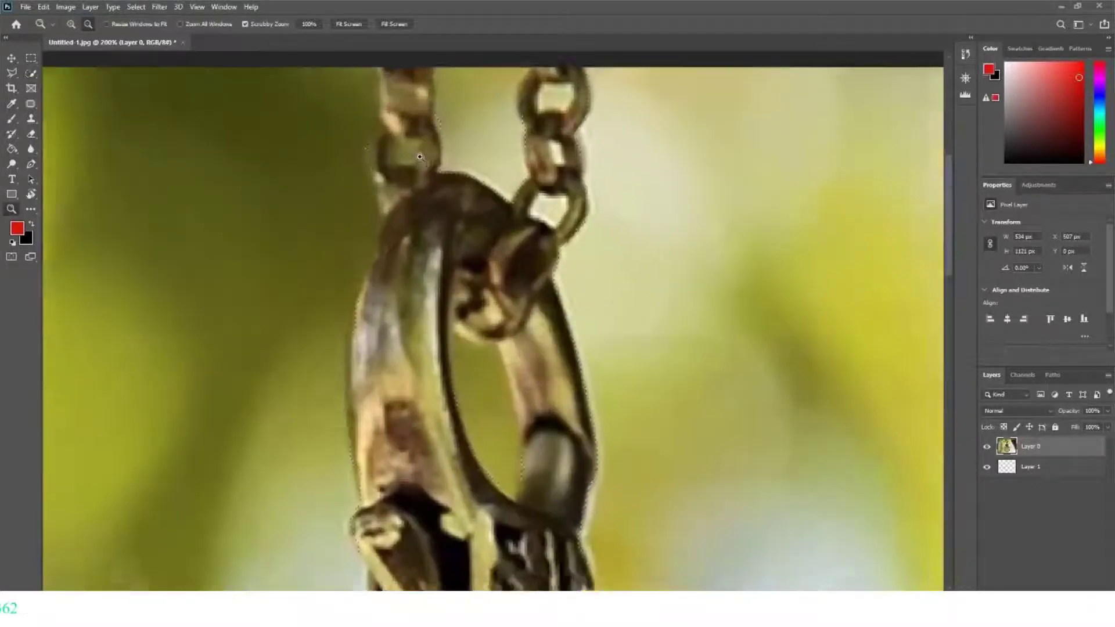
left_click(32, 75)
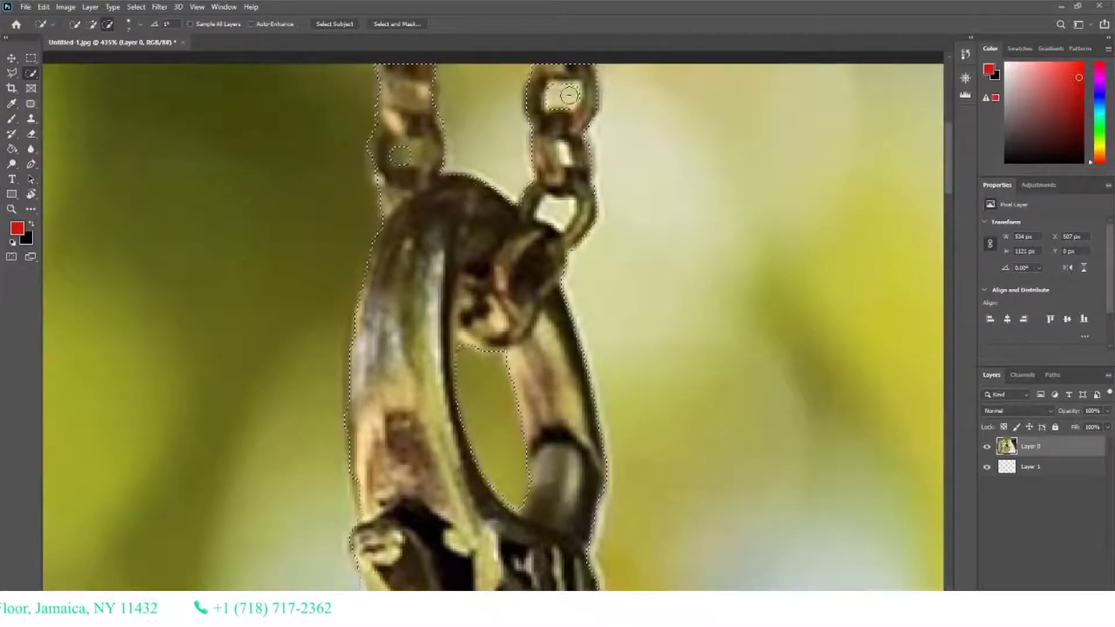
left_click(140, 25)
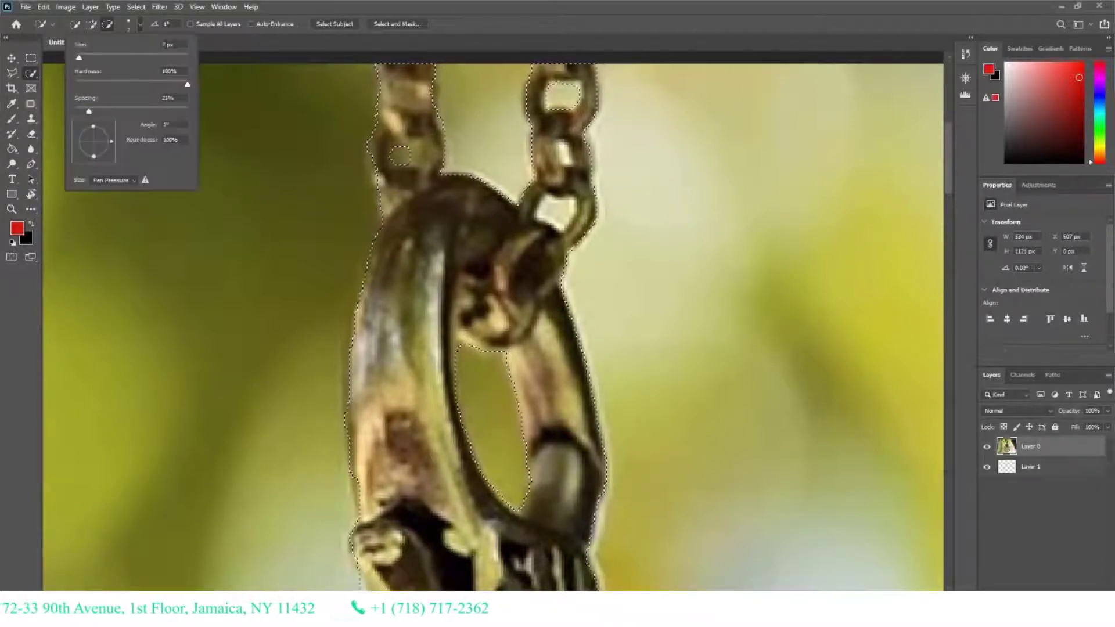
left_click(544, 99)
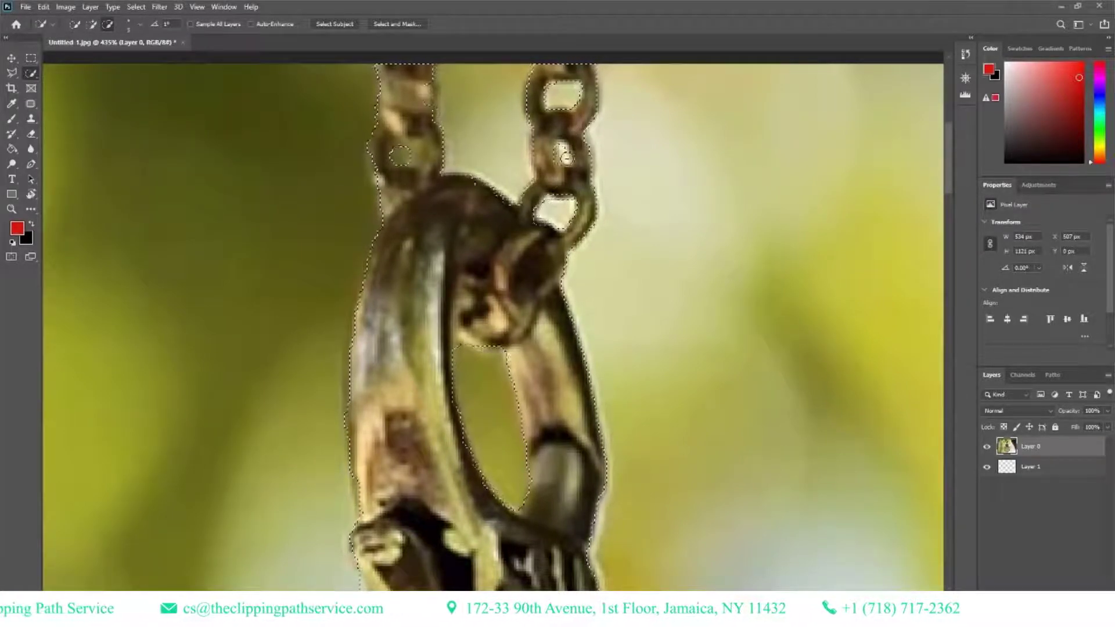
scroll(479, 313, "down", 2)
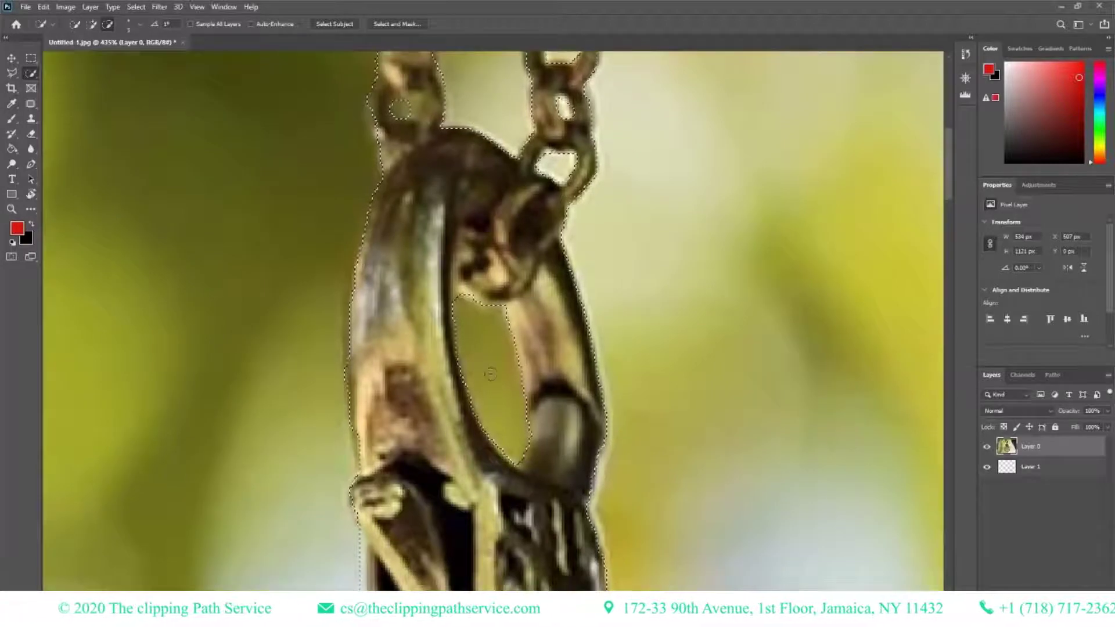
scroll(407, 348, "down", 2)
scroll(375, 375, "down", 1)
scroll(369, 386, "down", 2)
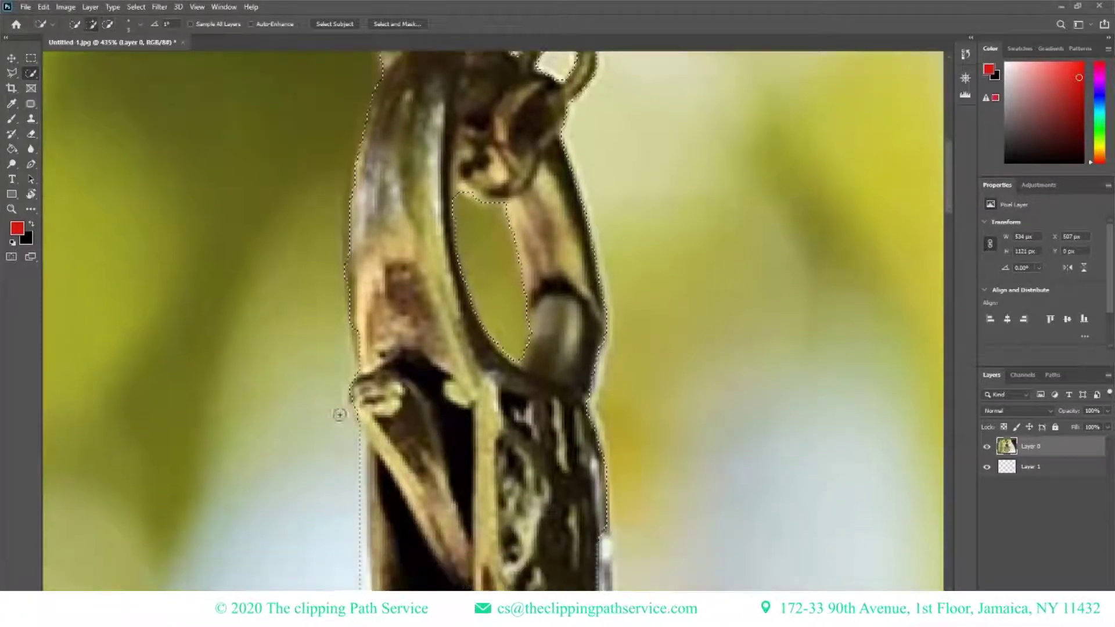
left_click_drag(359, 402, 364, 370)
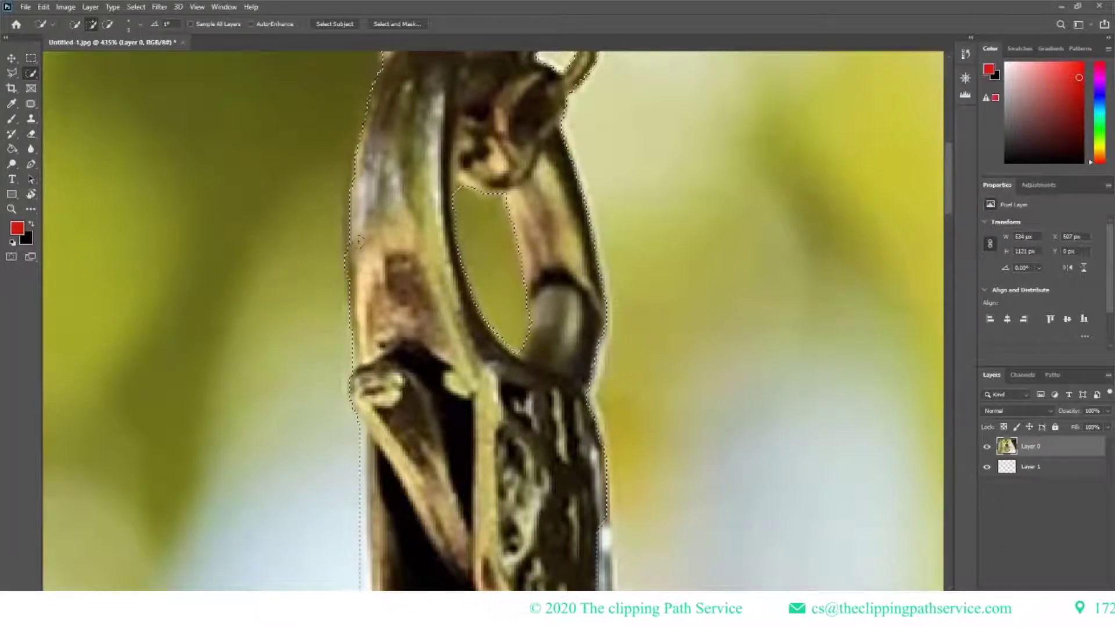
Switch to subtract mode and pan along the bail and ring to check the selection edge
key("alt")
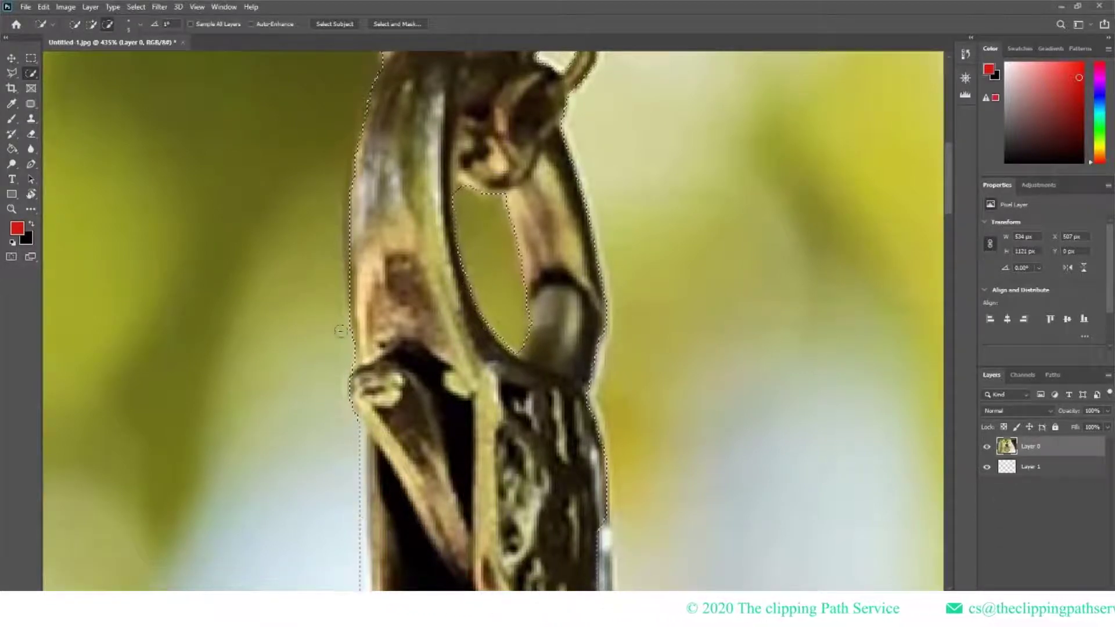
scroll(332, 240, "down", 2)
scroll(360, 267, "down", 3)
scroll(386, 291, "down", 2)
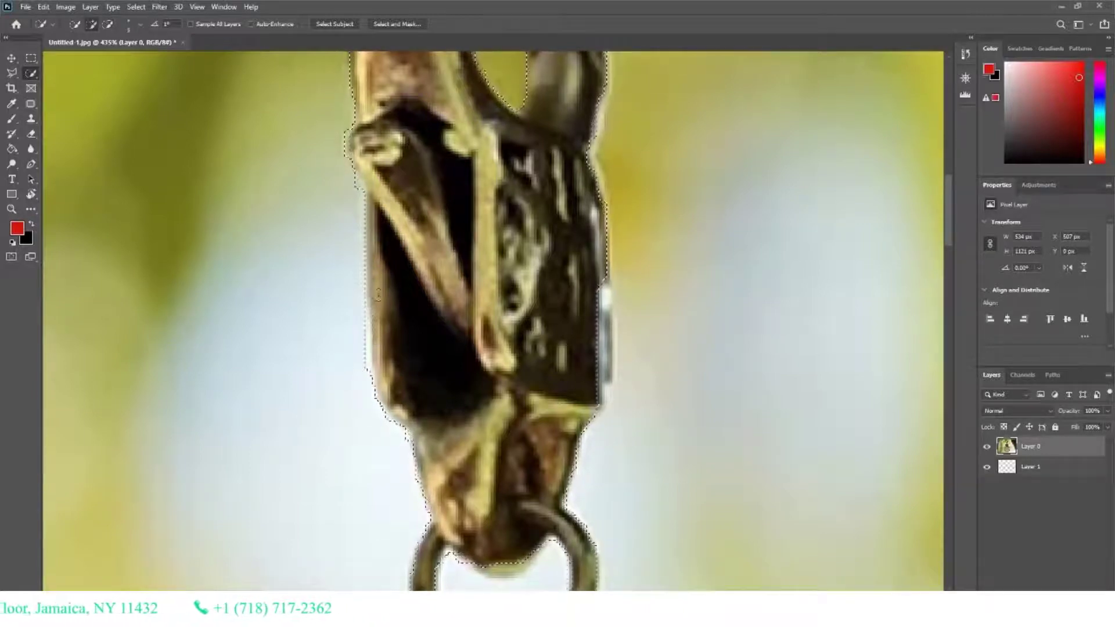
scroll(573, 353, "down", 2)
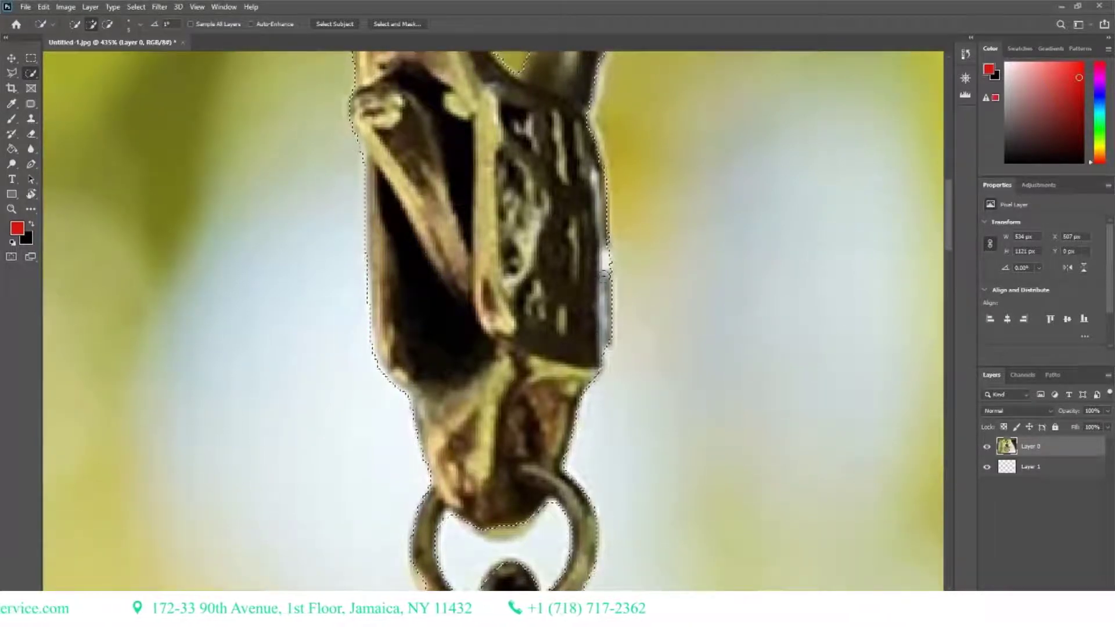
scroll(493, 320, "up", 5)
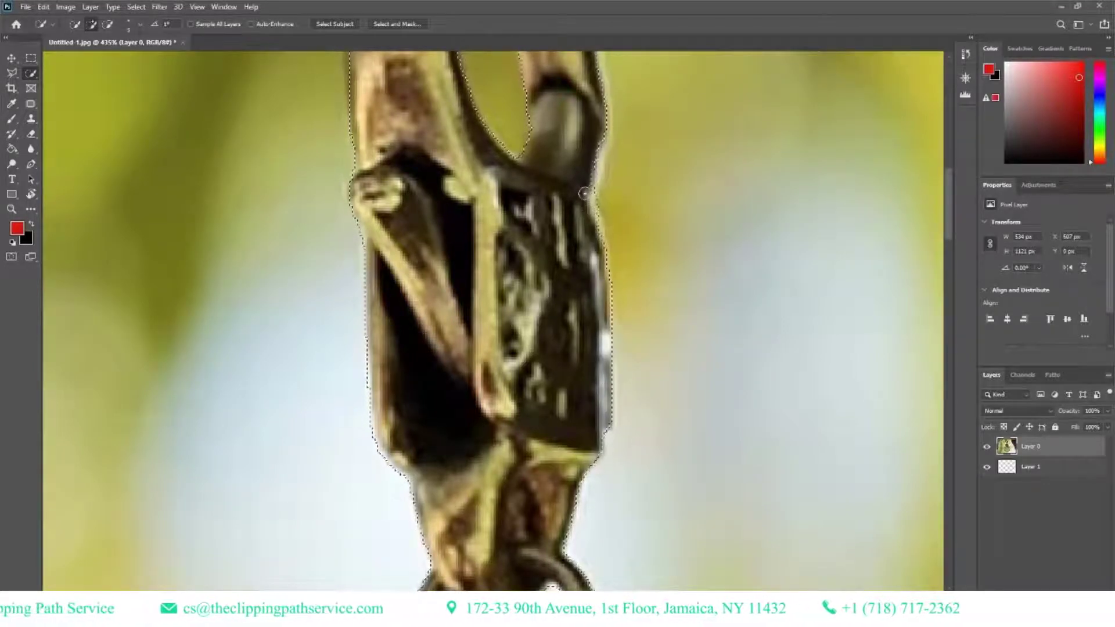
scroll(578, 233, "up", 5)
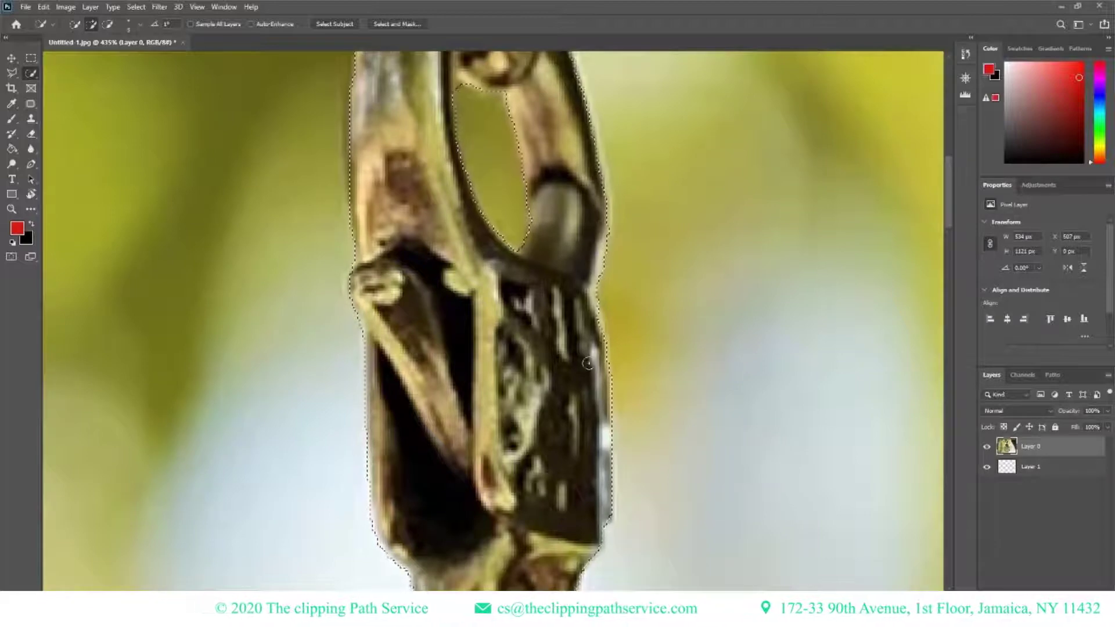
scroll(572, 264, "up", 3)
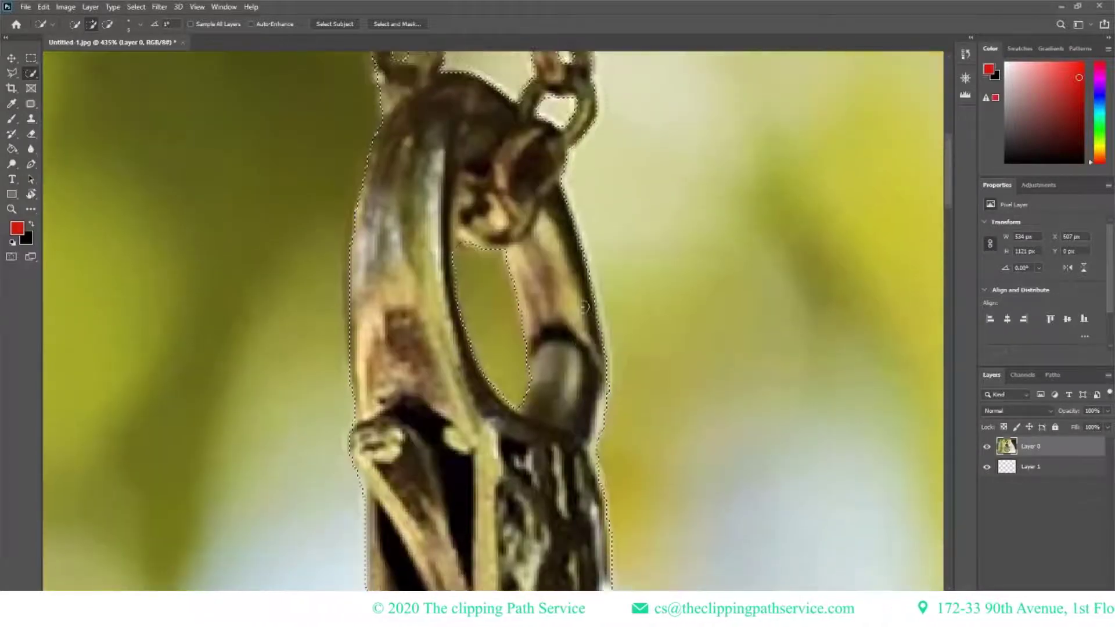
scroll(575, 279, "up", 2)
scroll(578, 290, "up", 2)
scroll(584, 314, "up", 2)
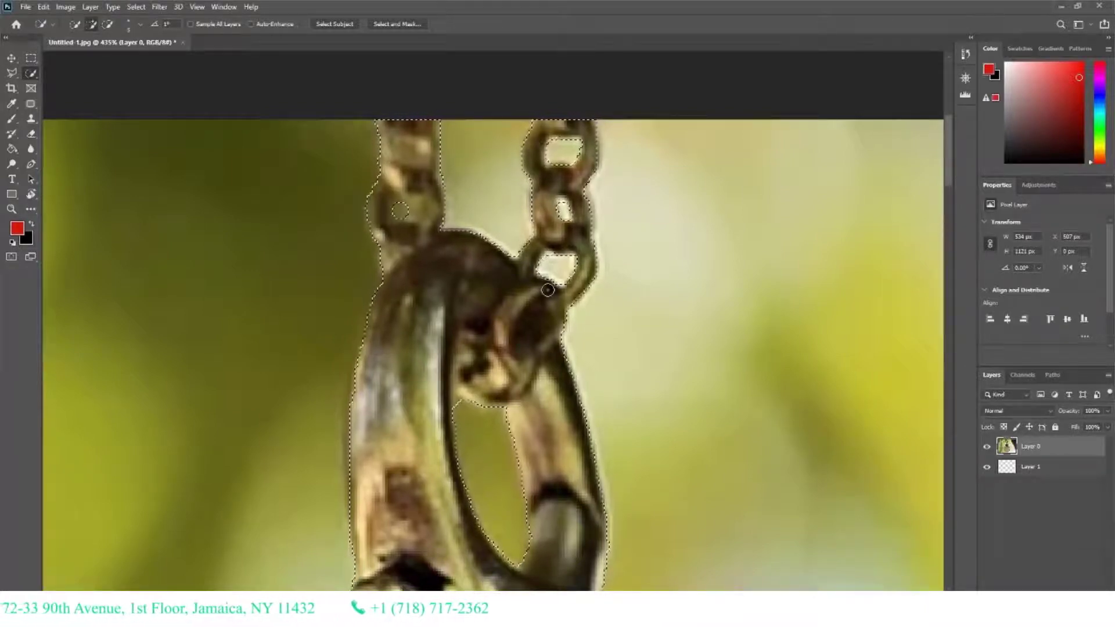
scroll(547, 290, "down", 3)
scroll(546, 293, "down", 3)
scroll(545, 297, "down", 3)
scroll(545, 299, "down", 3)
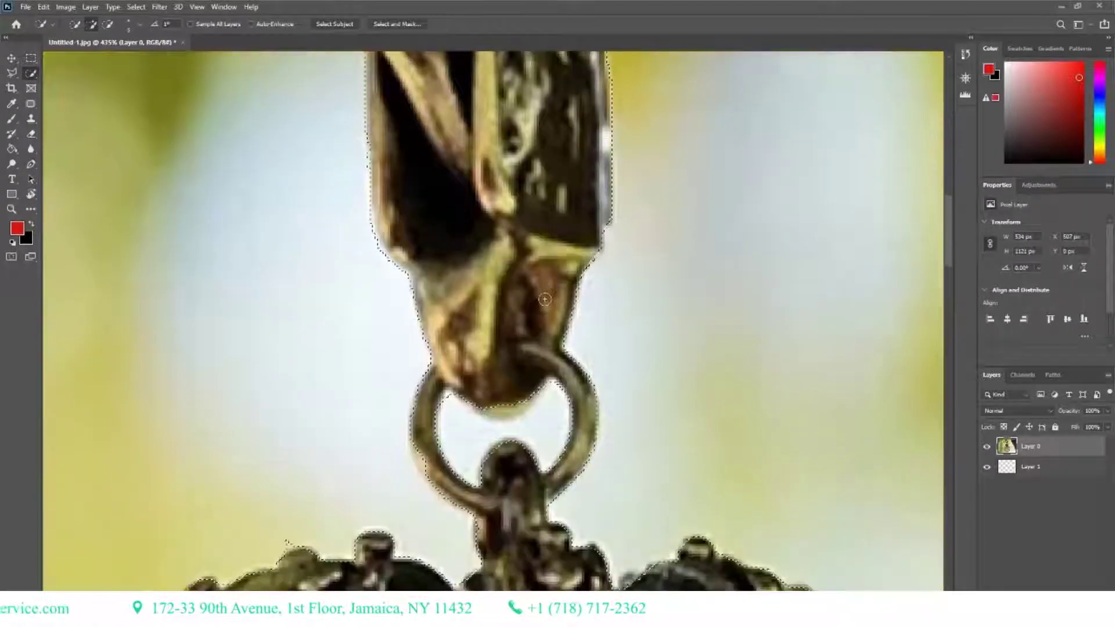
scroll(544, 299, "down", 3)
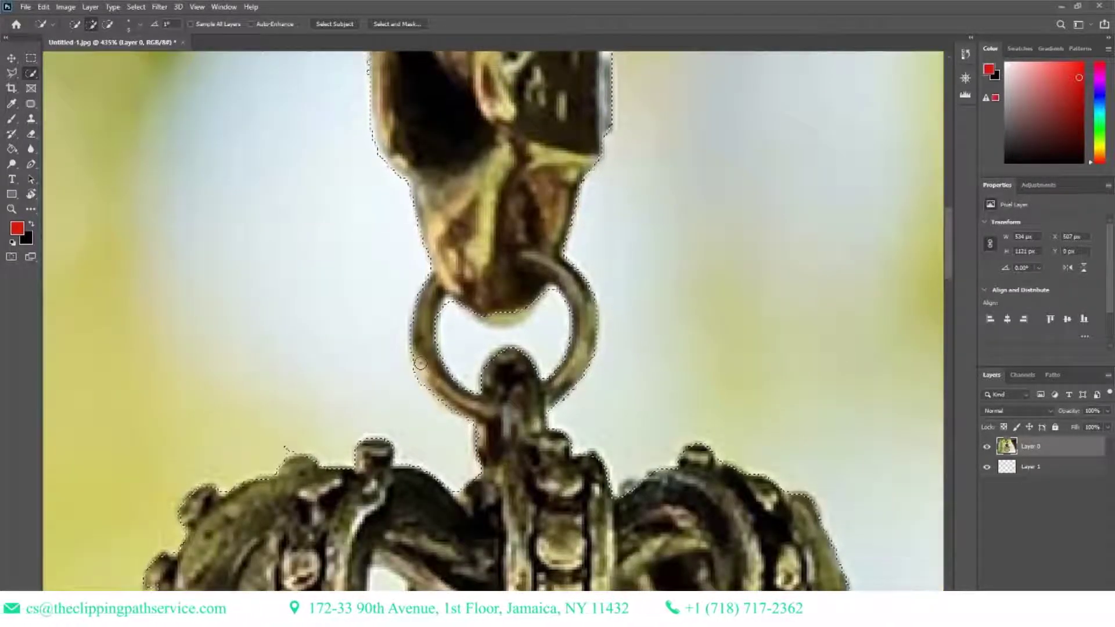
scroll(499, 342, "down", 2)
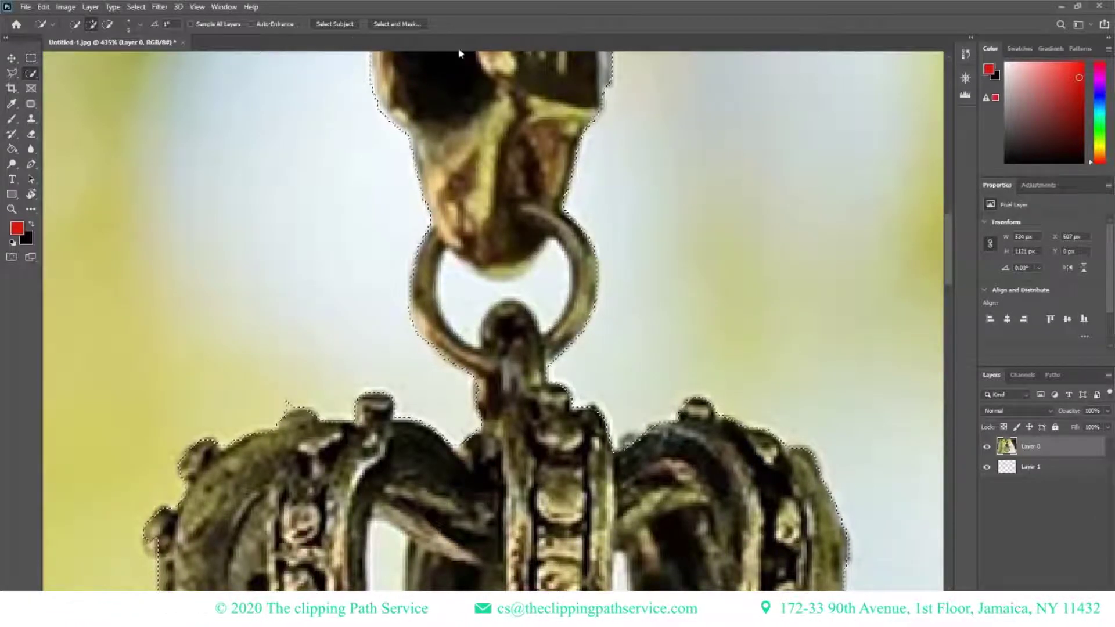
left_click(44, 7)
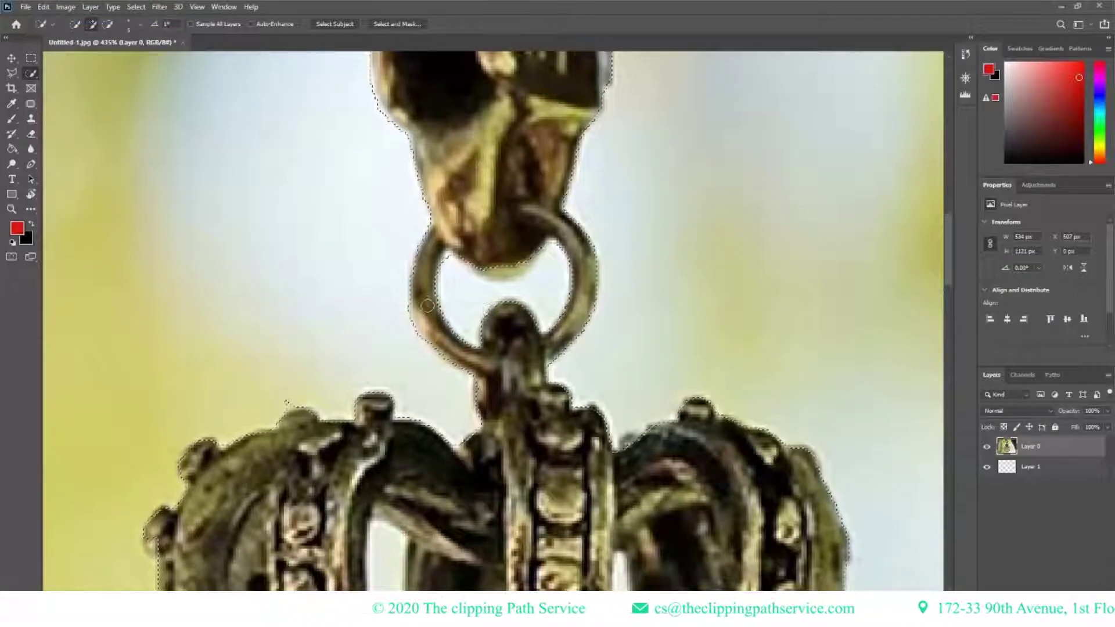
scroll(537, 354, "down", 1)
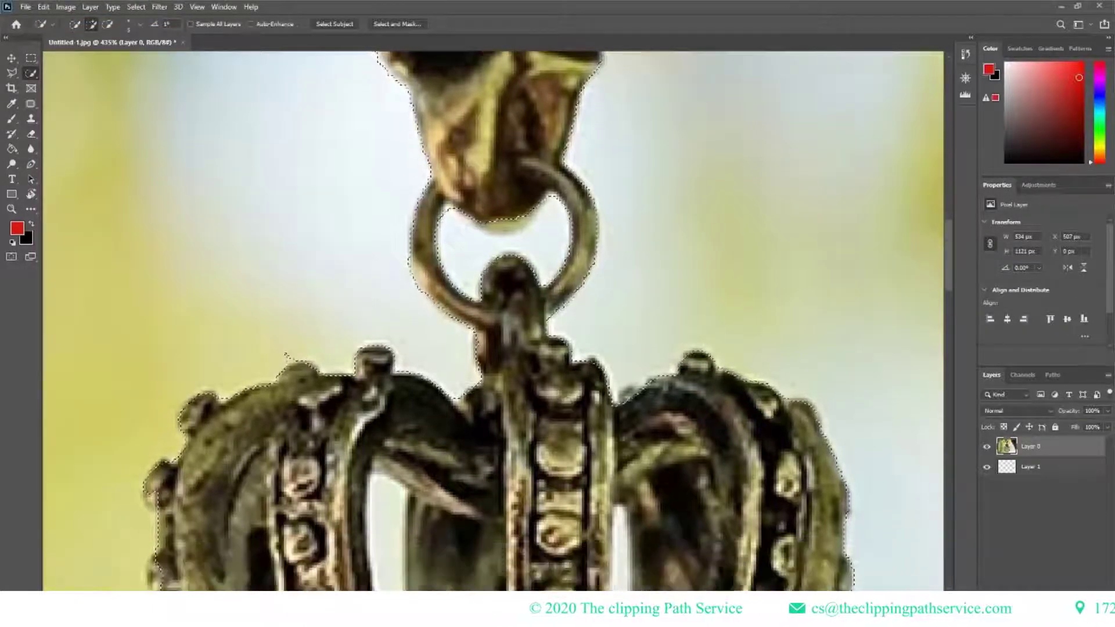
scroll(406, 331, "down", 2)
scroll(304, 305, "down", 2)
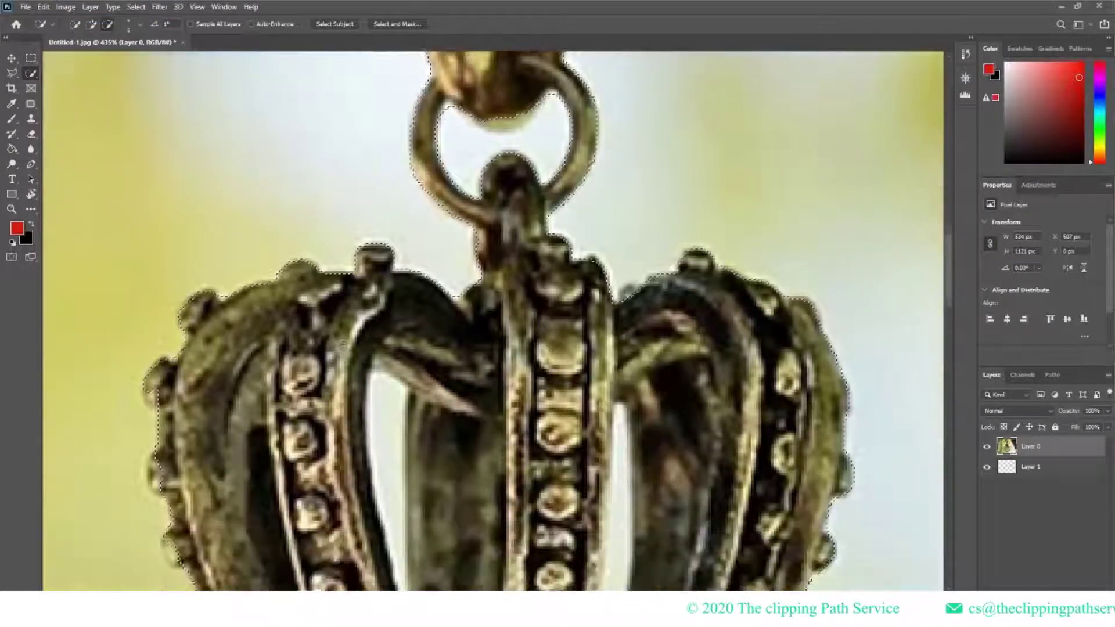
scroll(304, 306, "down", 1)
scroll(304, 305, "down", 2)
scroll(305, 306, "down", 2)
In Add mode, add the crown's upper-left edge to the selection
left_click(91, 24)
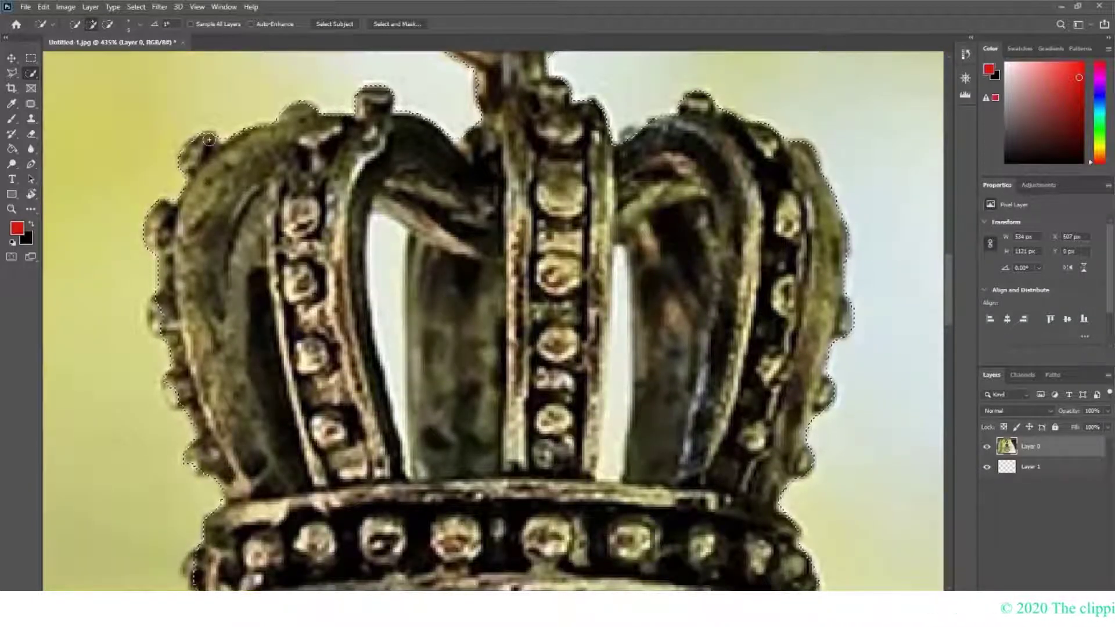
left_click_drag(209, 139, 290, 136)
scroll(303, 281, "down", 1)
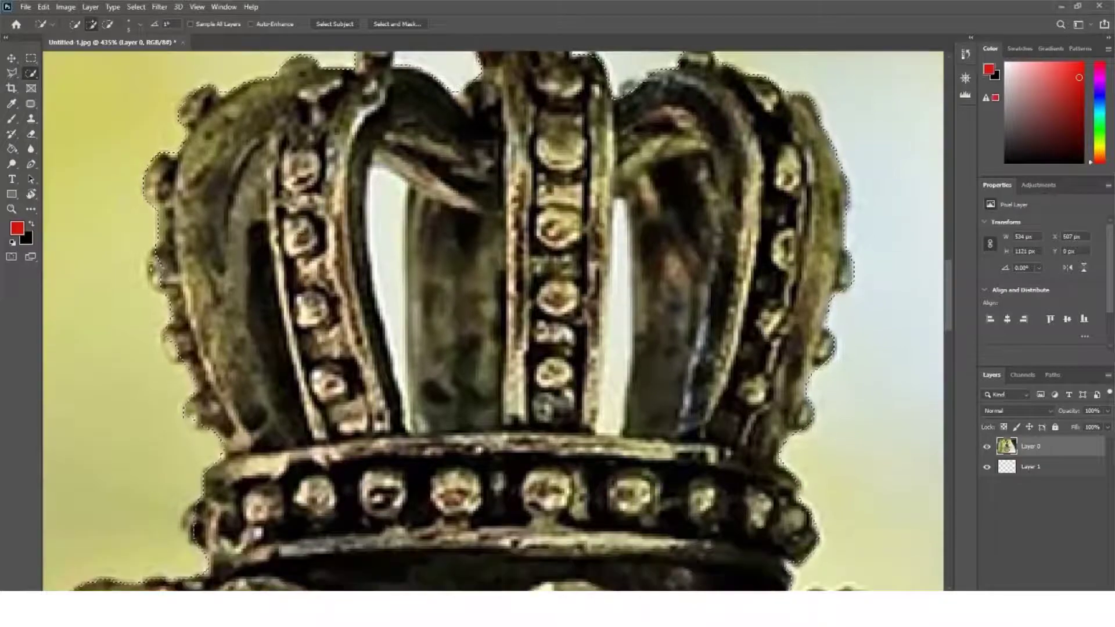
scroll(155, 286, "down", 1)
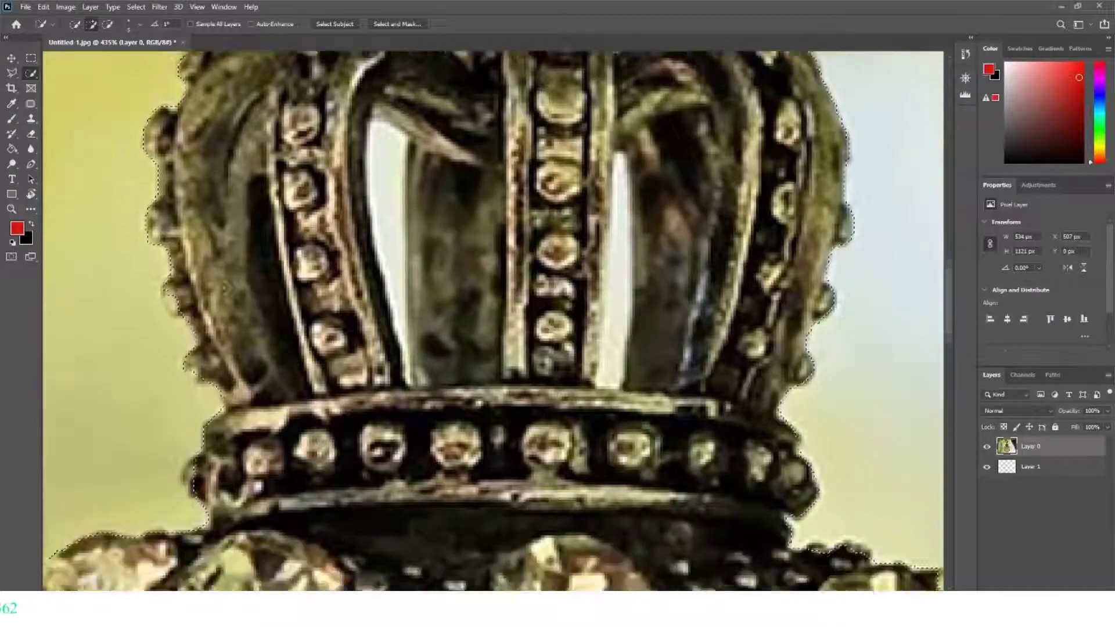
scroll(173, 268, "down", 1)
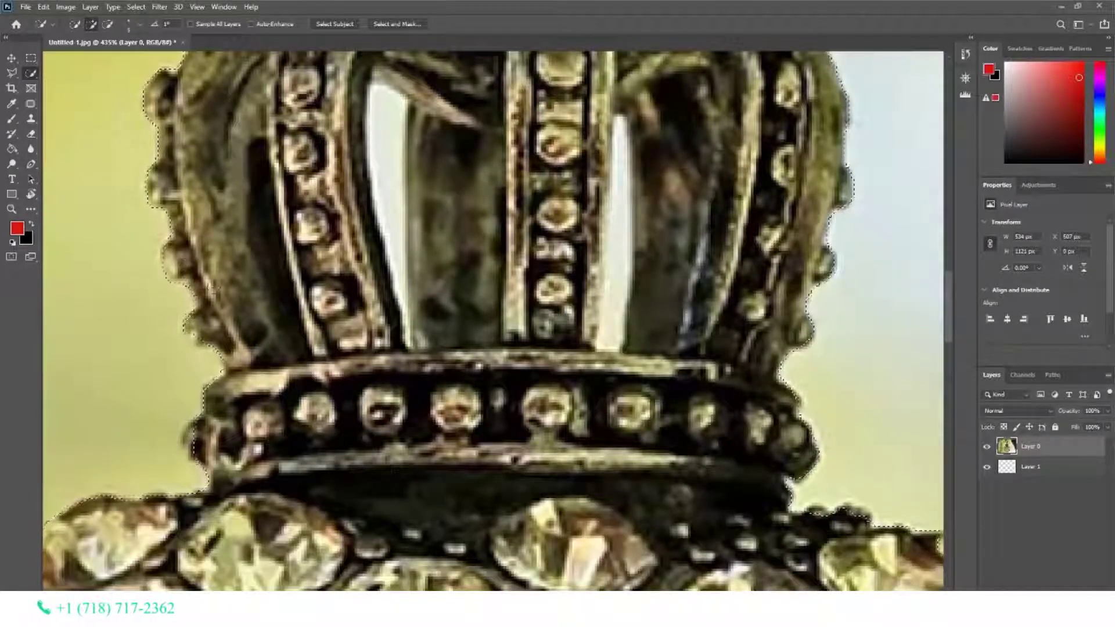
scroll(212, 289, "down", 1)
scroll(216, 271, "down", 1)
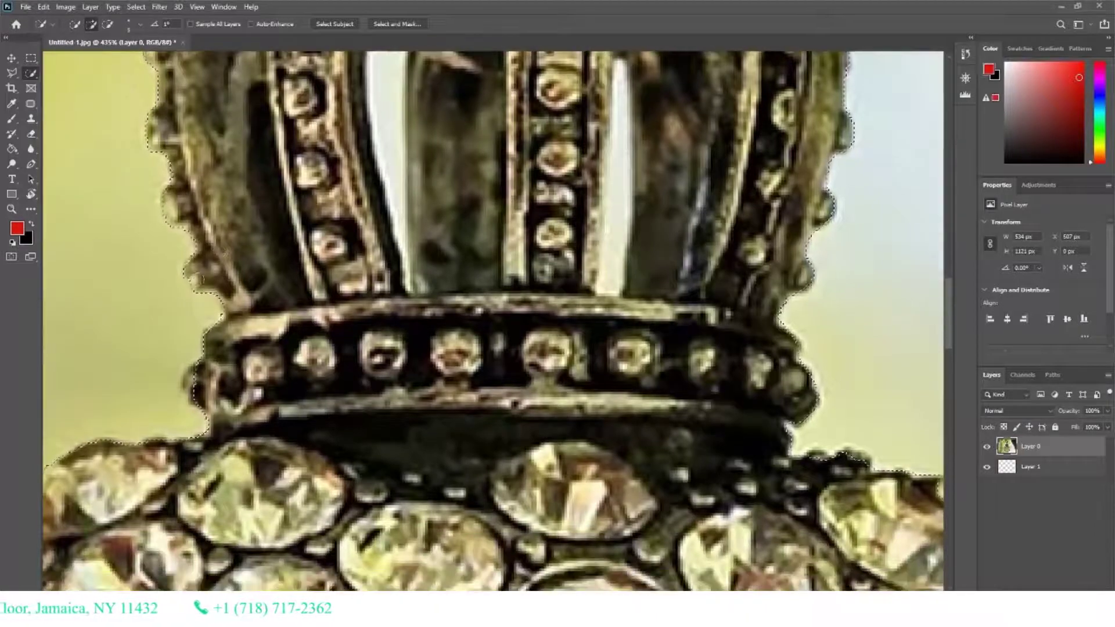
scroll(213, 268, "down", 1)
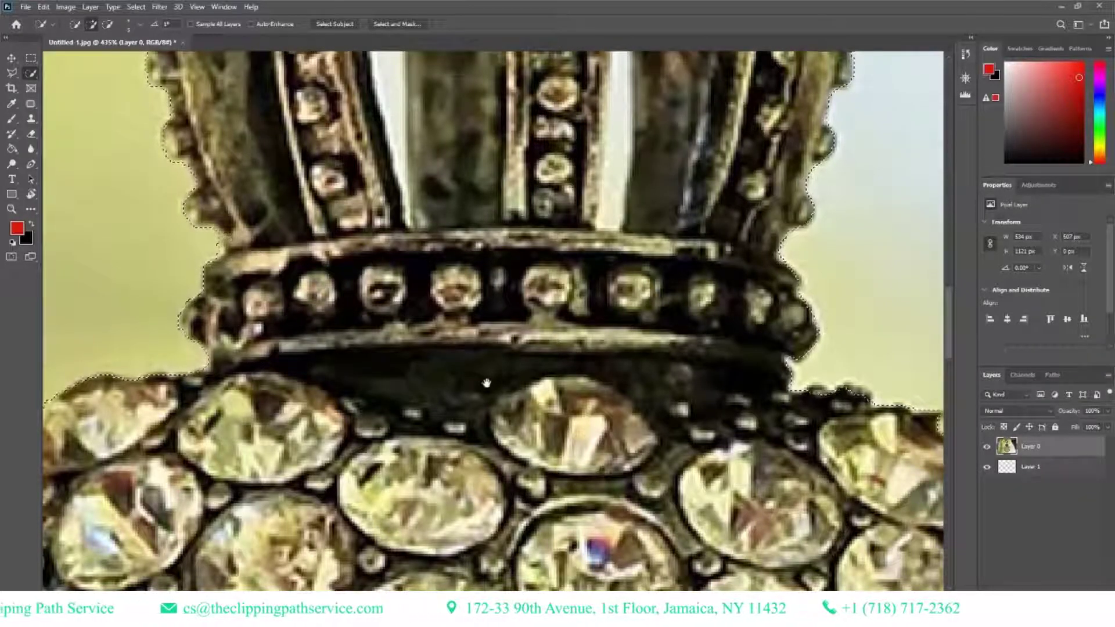
Pan to the heart's lower edge and add a missed crystal edge to the selection
scroll(422, 305, "down", 2)
scroll(422, 305, "left", 5)
scroll(377, 325, "down", 1)
scroll(377, 325, "left", 1)
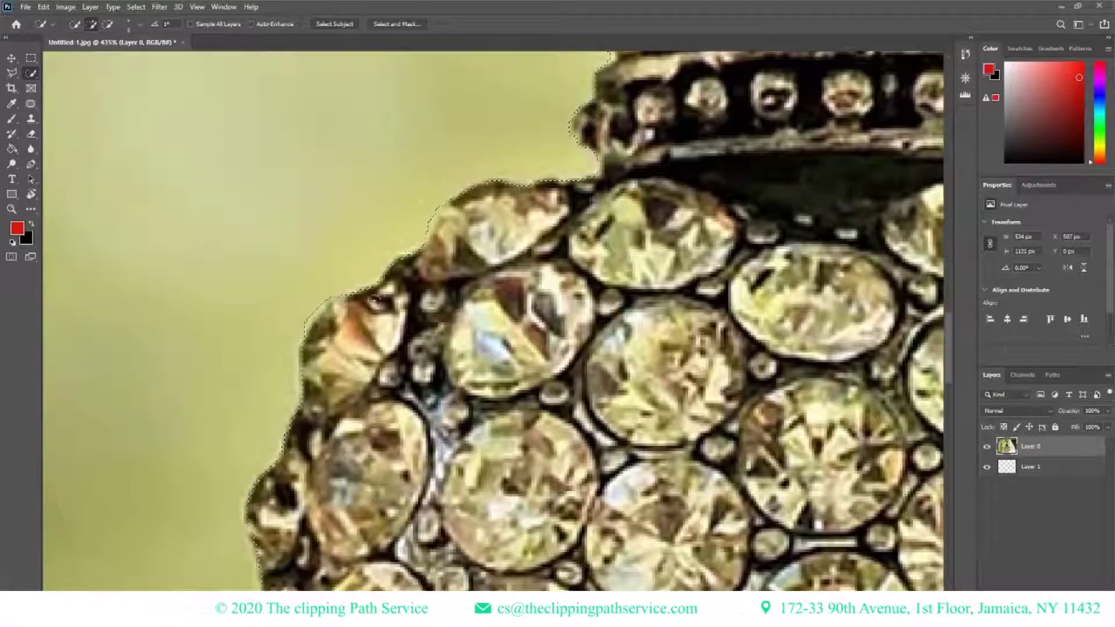
scroll(450, 199, "down", 1)
scroll(450, 199, "left", 1)
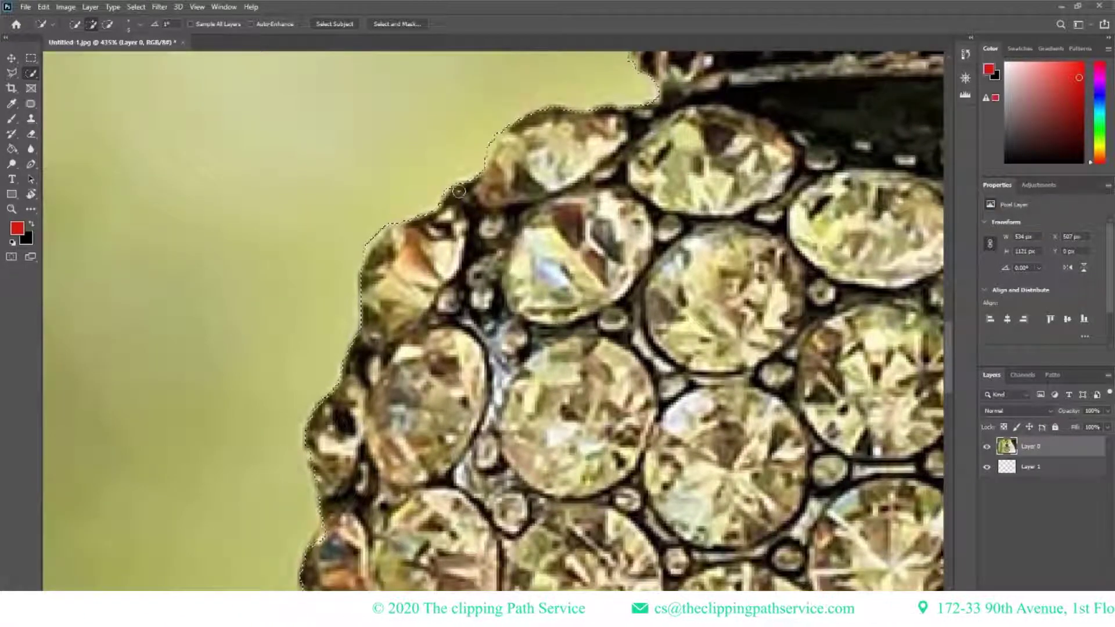
scroll(517, 240, "down", 1)
scroll(517, 240, "left", 1)
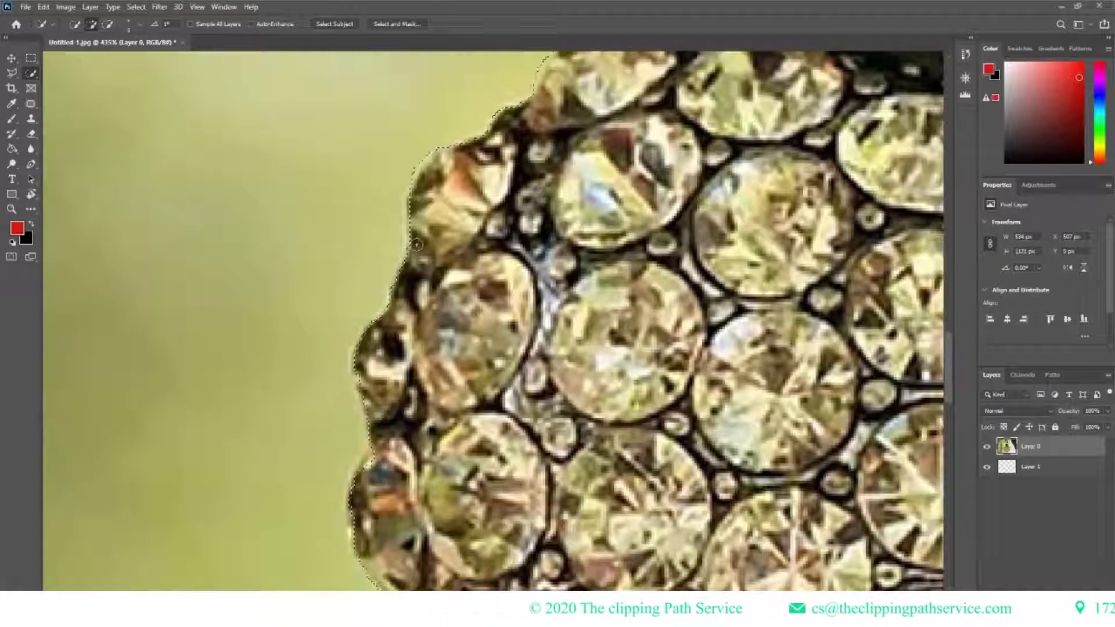
scroll(517, 240, "down", 1)
scroll(517, 240, "left", 1)
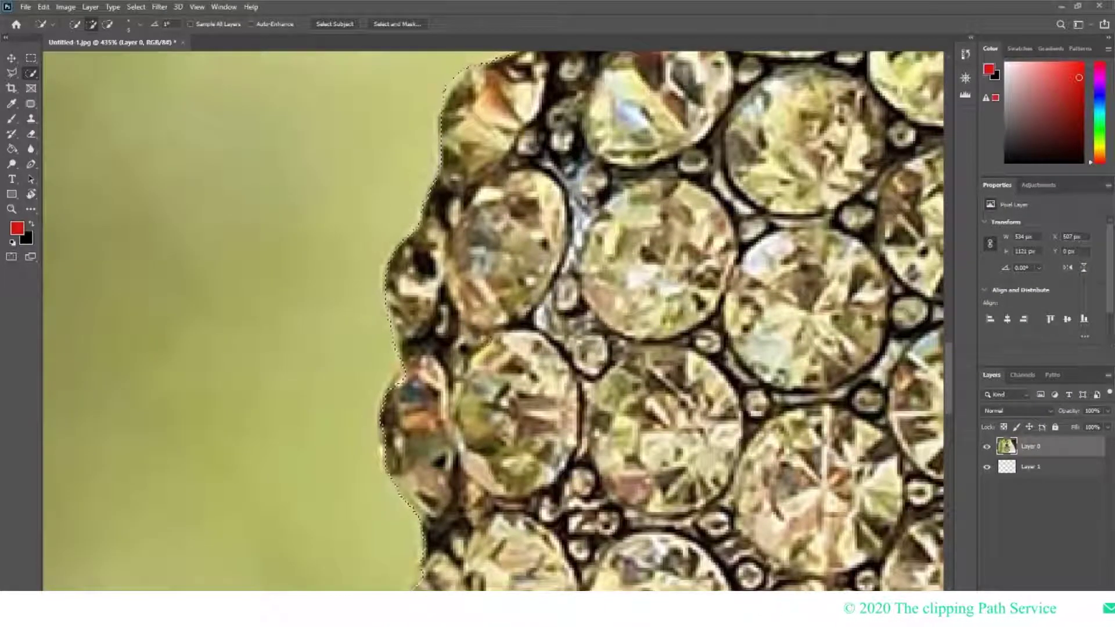
scroll(459, 357, "down", 1)
scroll(459, 357, "left", 1)
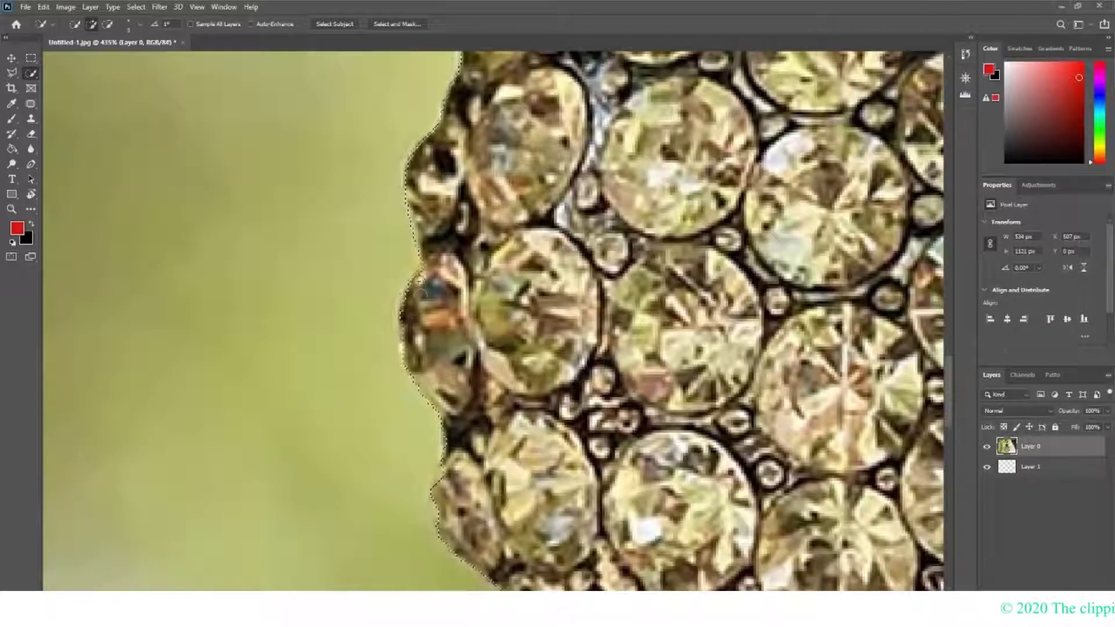
scroll(417, 360, "down", 3)
scroll(417, 359, "left", 3)
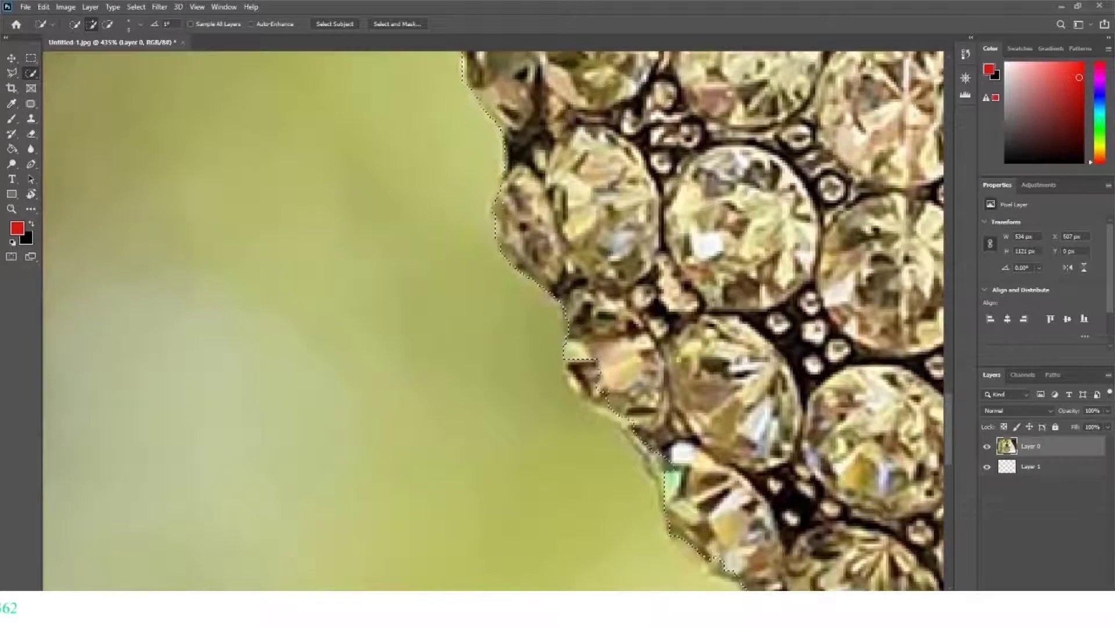
scroll(620, 273, "up", 1)
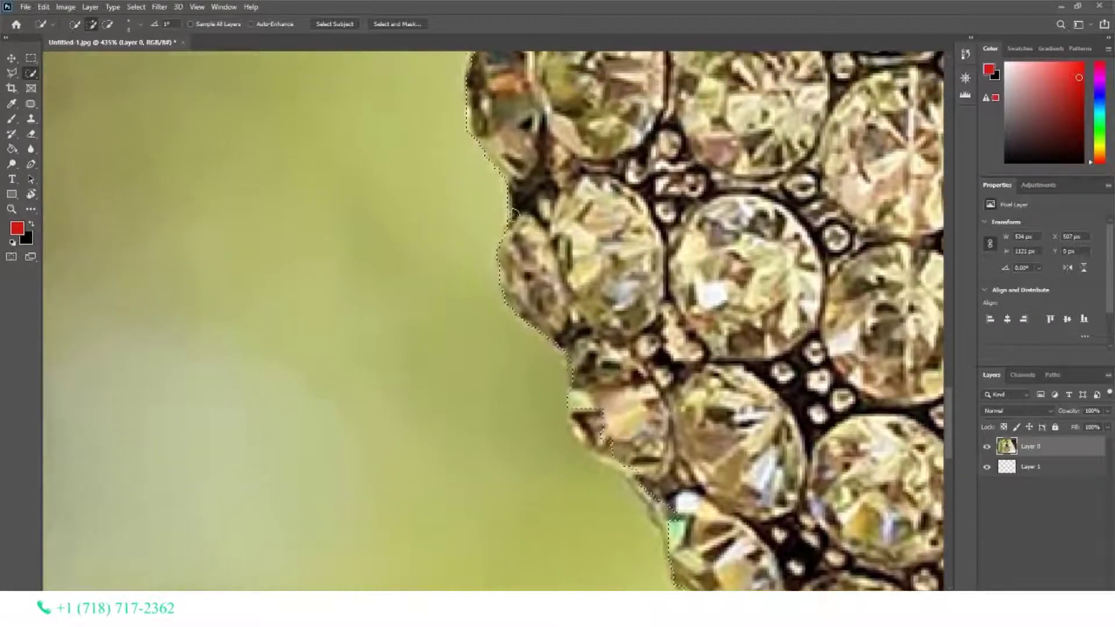
scroll(493, 319, "down", 1)
scroll(494, 319, "right", 1)
left_click(566, 362)
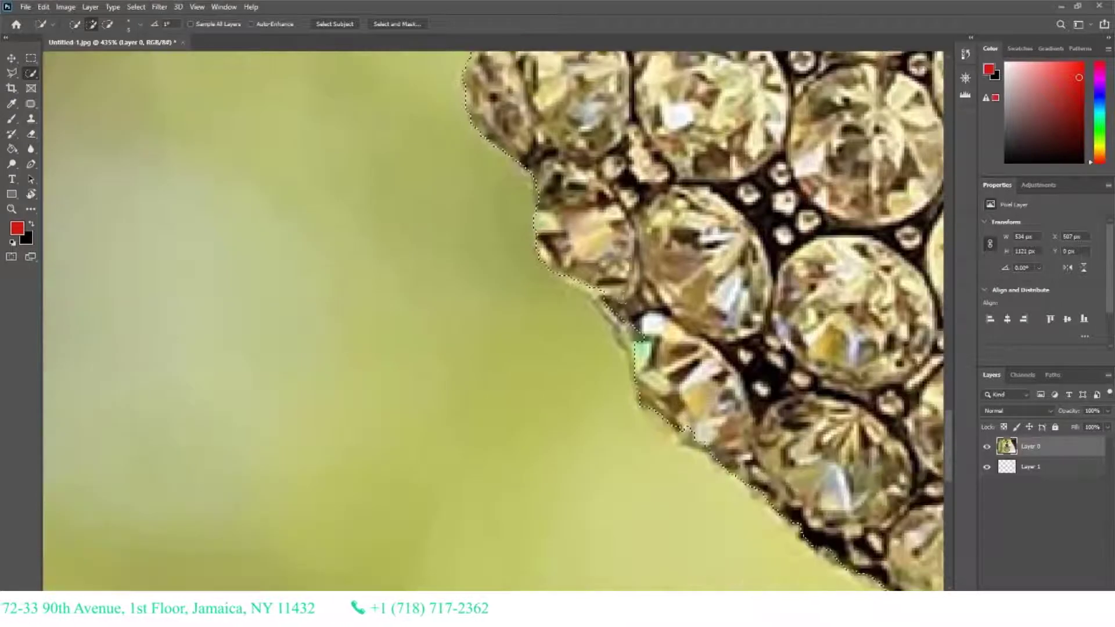
Refine the selection along the heart's lower-right edge and trim it near the upper-right edge
scroll(494, 320, "down", 2)
scroll(494, 319, "right", 1)
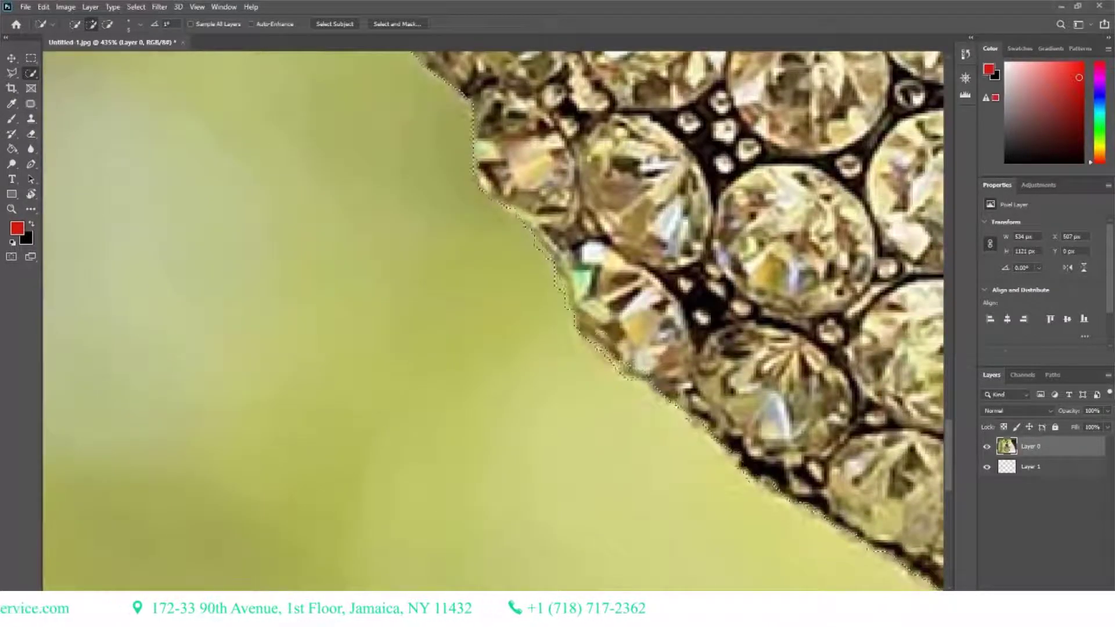
scroll(586, 327, "down", 2)
scroll(586, 327, "right", 2)
scroll(466, 205, "right", 1)
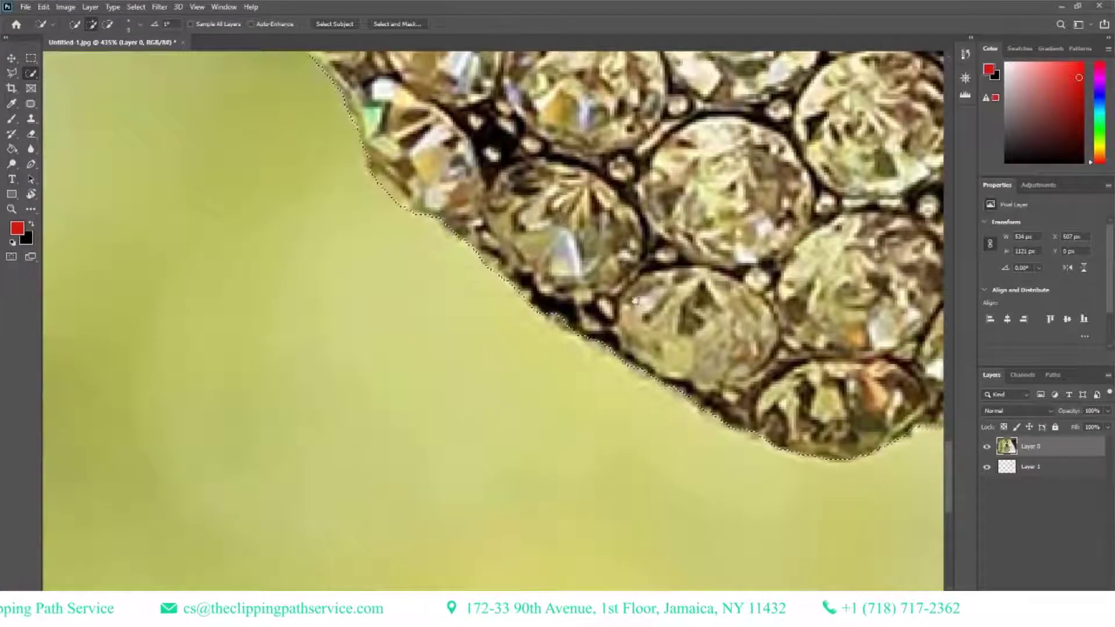
scroll(508, 296, "right", 1)
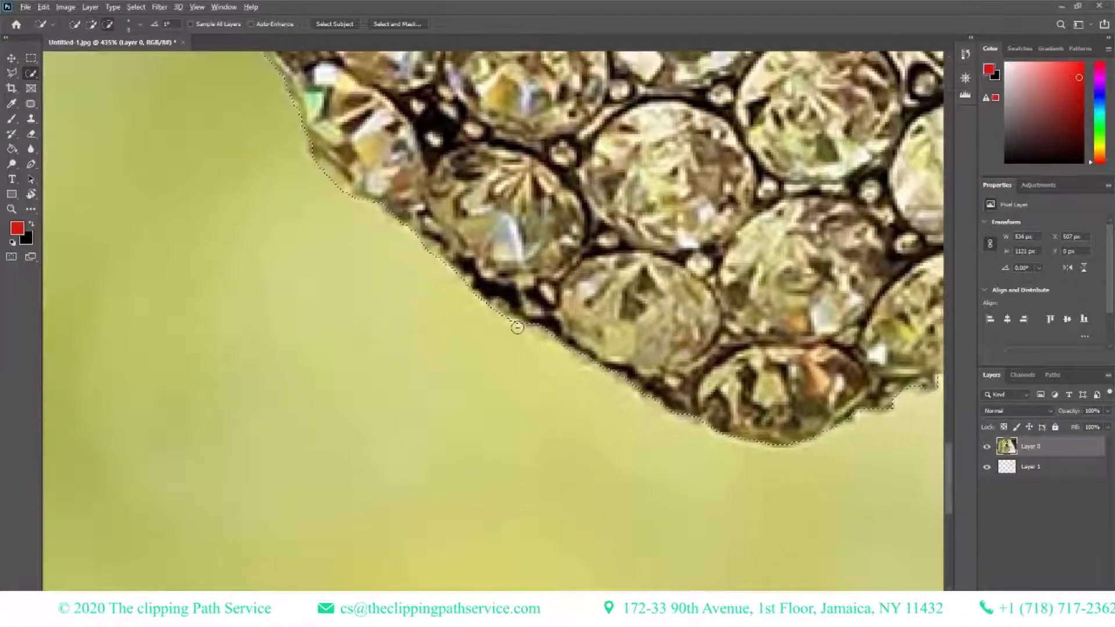
scroll(523, 330, "right", 3)
scroll(523, 329, "down", 1)
scroll(453, 349, "right", 1)
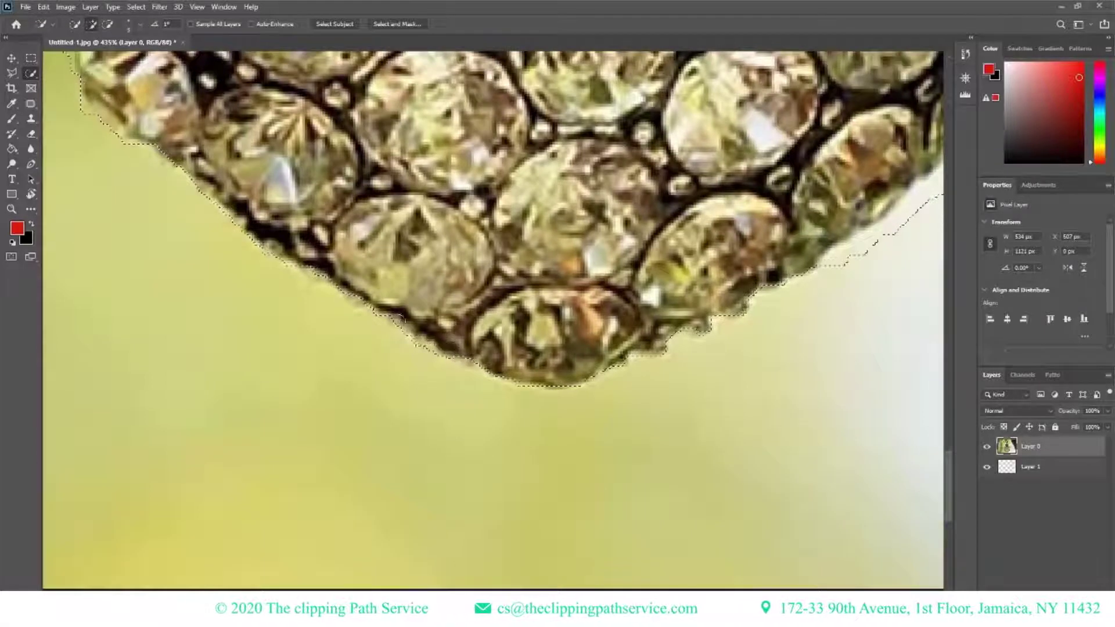
scroll(595, 349, "right", 1)
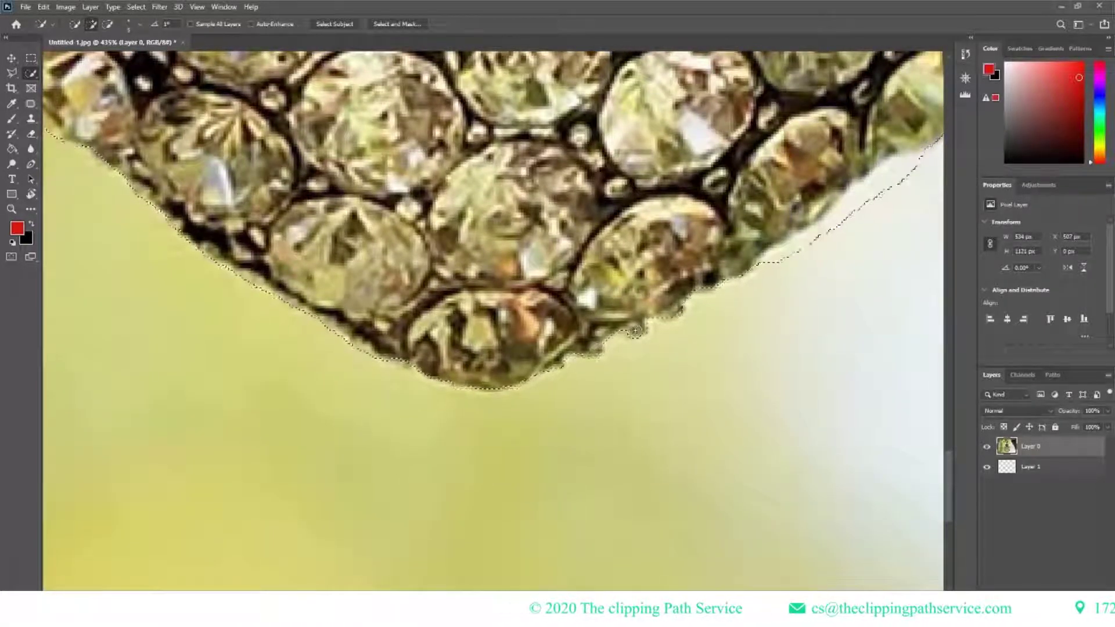
left_click_drag(595, 349, 679, 336)
scroll(620, 390, "right", 2)
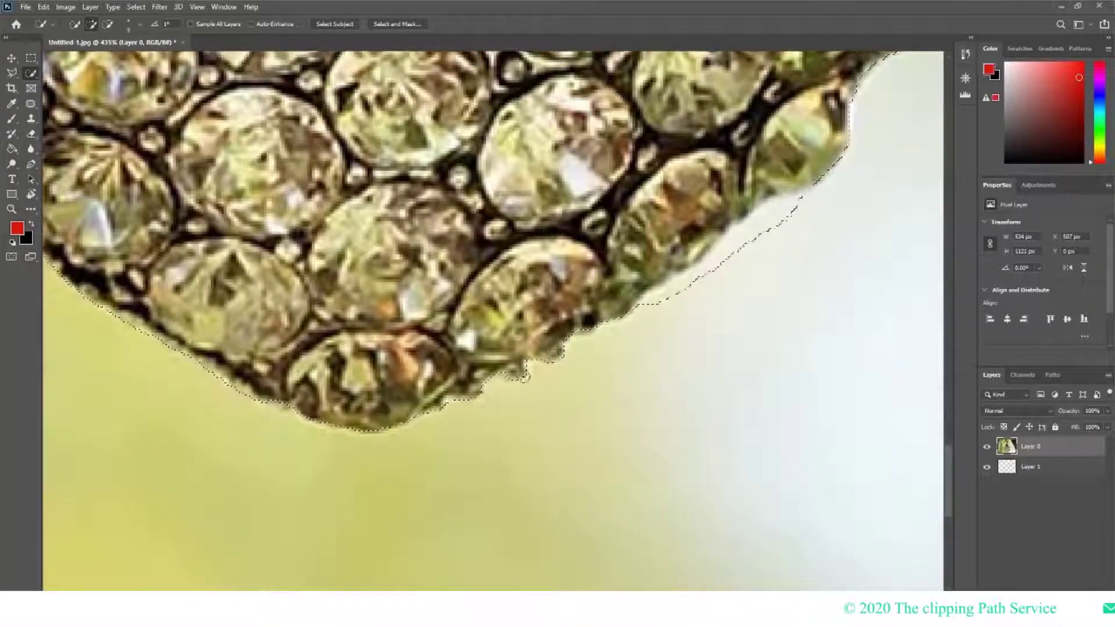
left_click_drag(830, 168, 749, 243)
scroll(535, 444, "right", 2)
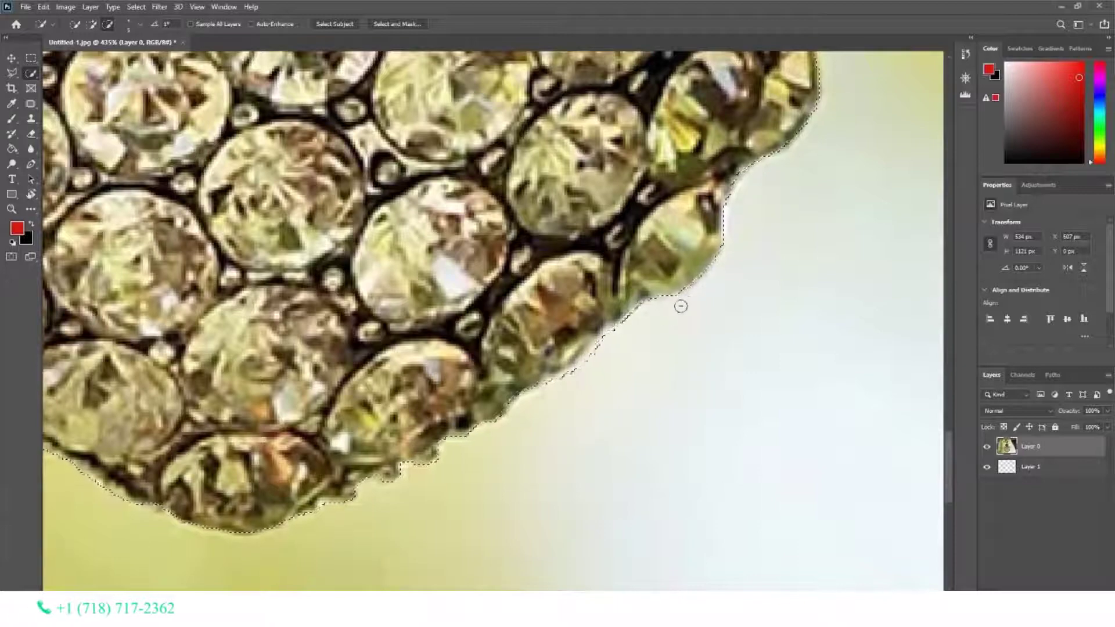
left_click_drag(759, 309, 685, 341)
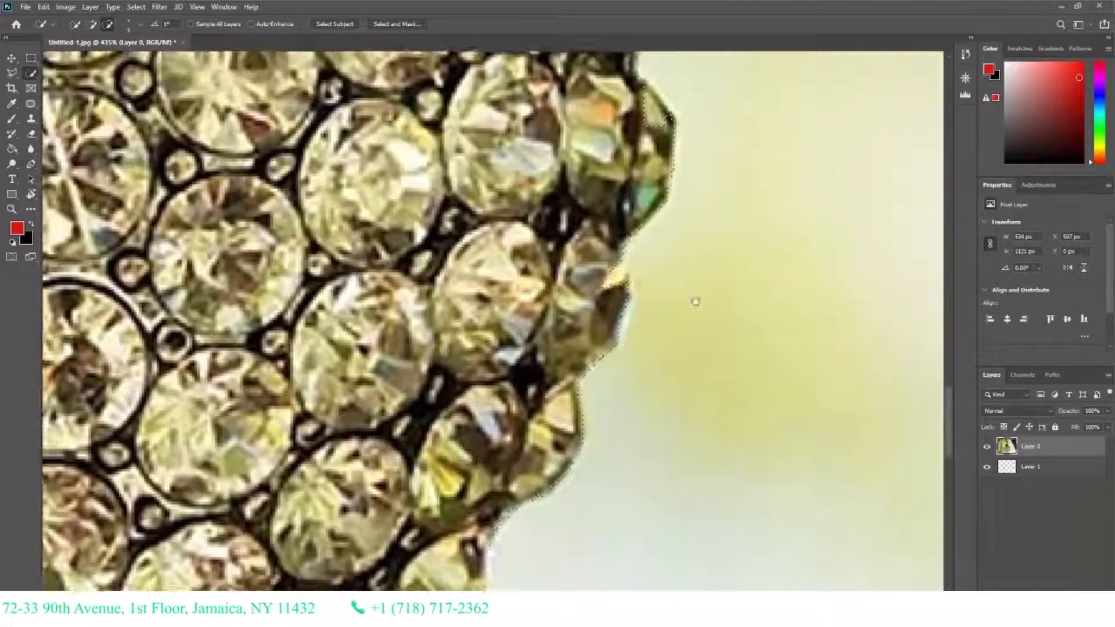
left_click_drag(715, 303, 664, 426)
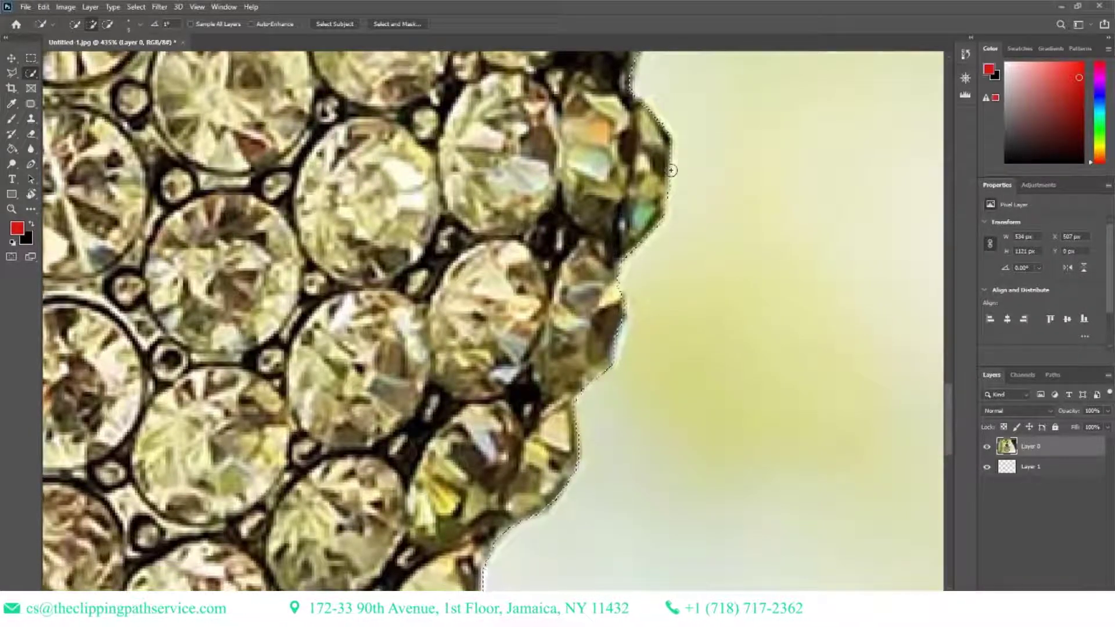
key("u")
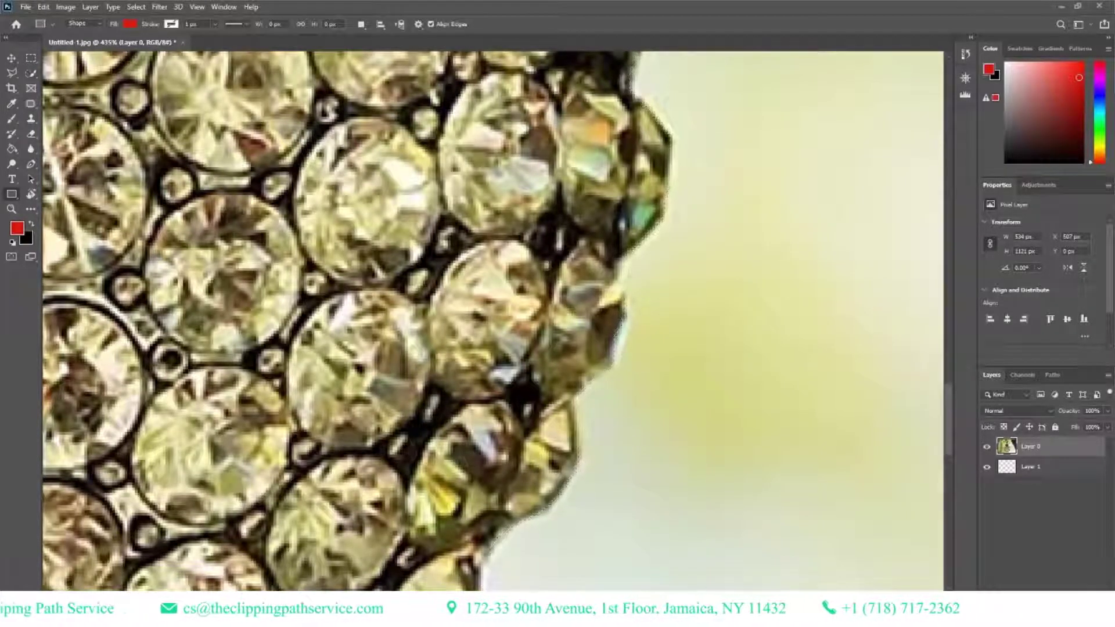
Zoom out to see the whole pendant, then zoom back in on the crown
key("z")
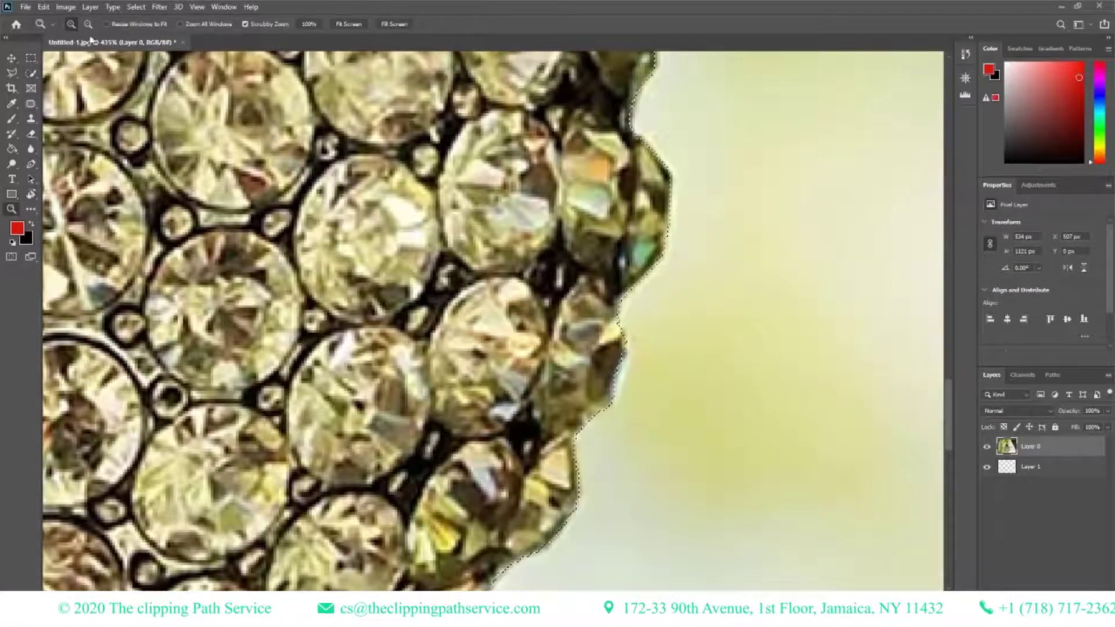
left_click(391, 177, "alt")
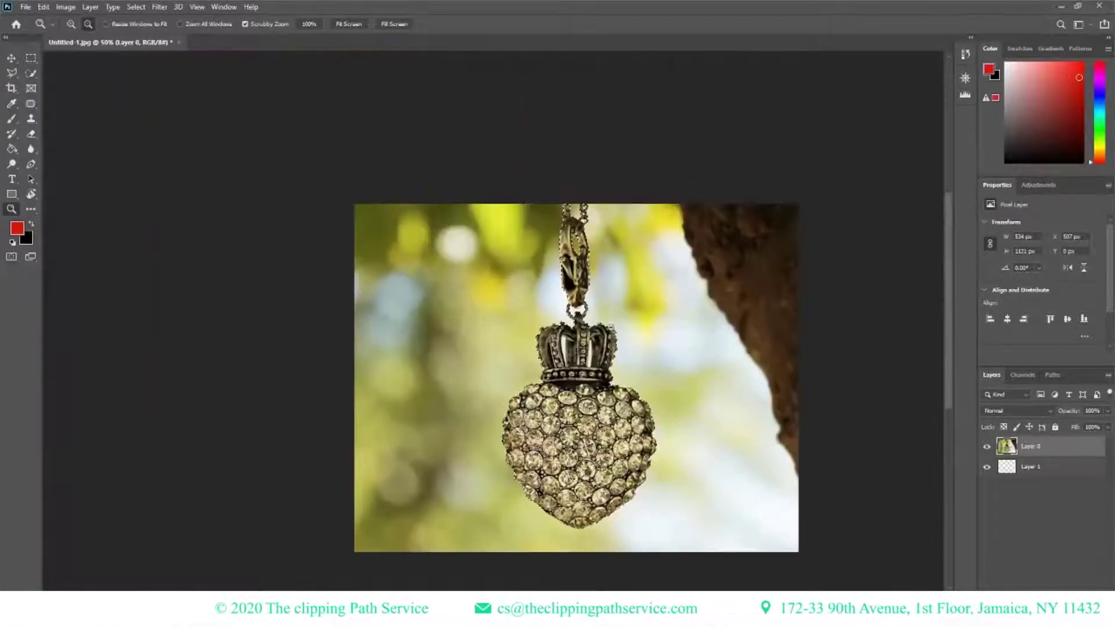
left_click(390, 177, "alt")
left_click(71, 24)
left_click(482, 268)
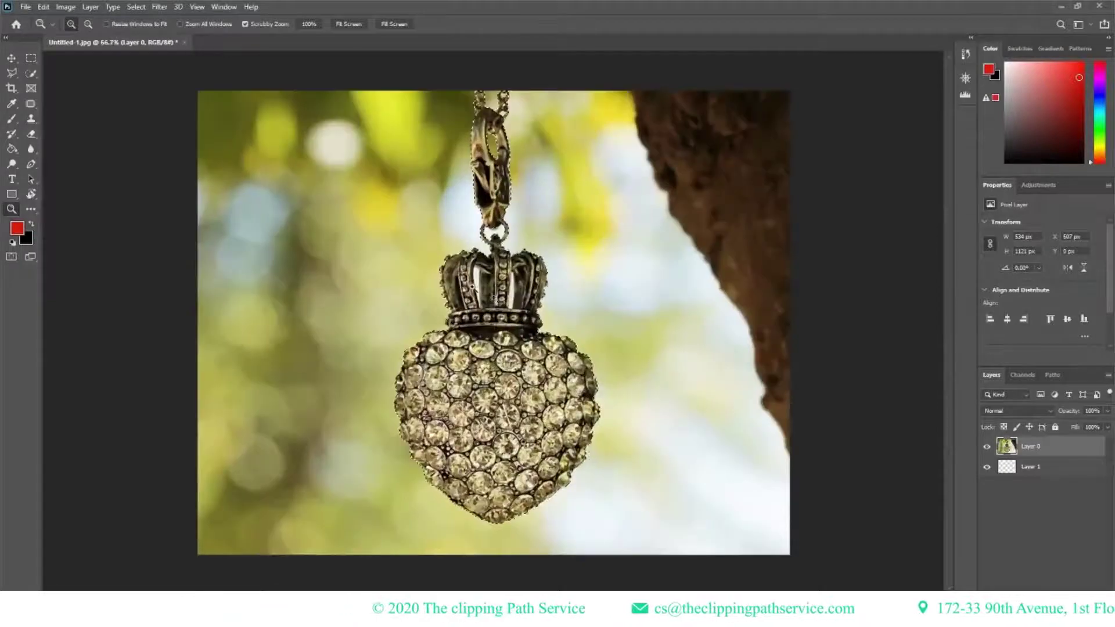
left_click(482, 268)
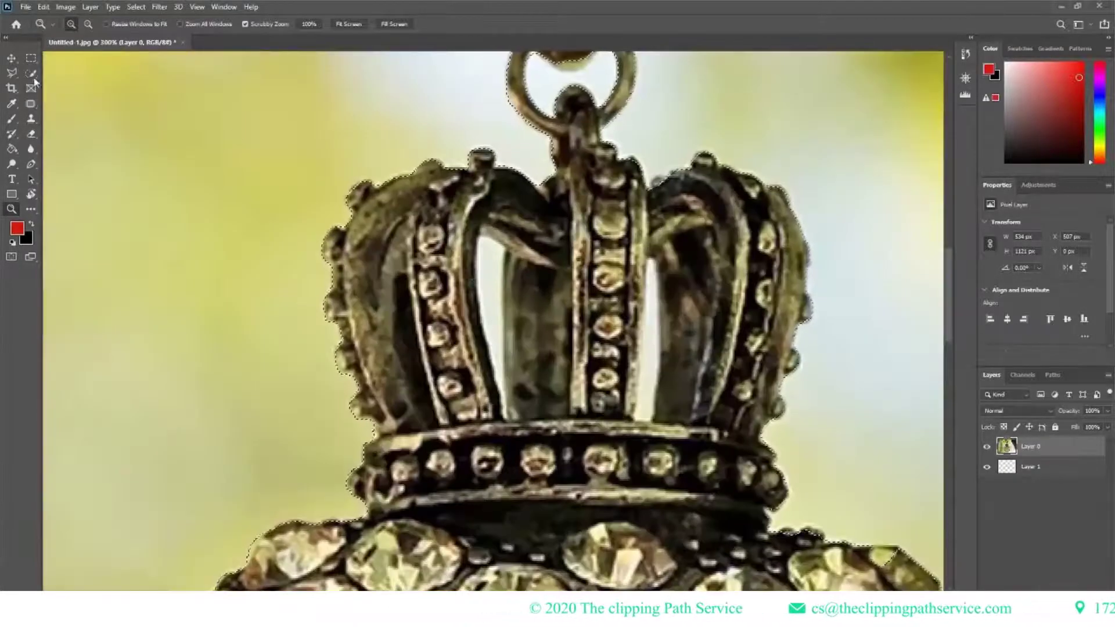
Set the Quick Selection brush size and zoom closer on the crown's arches
key("w")
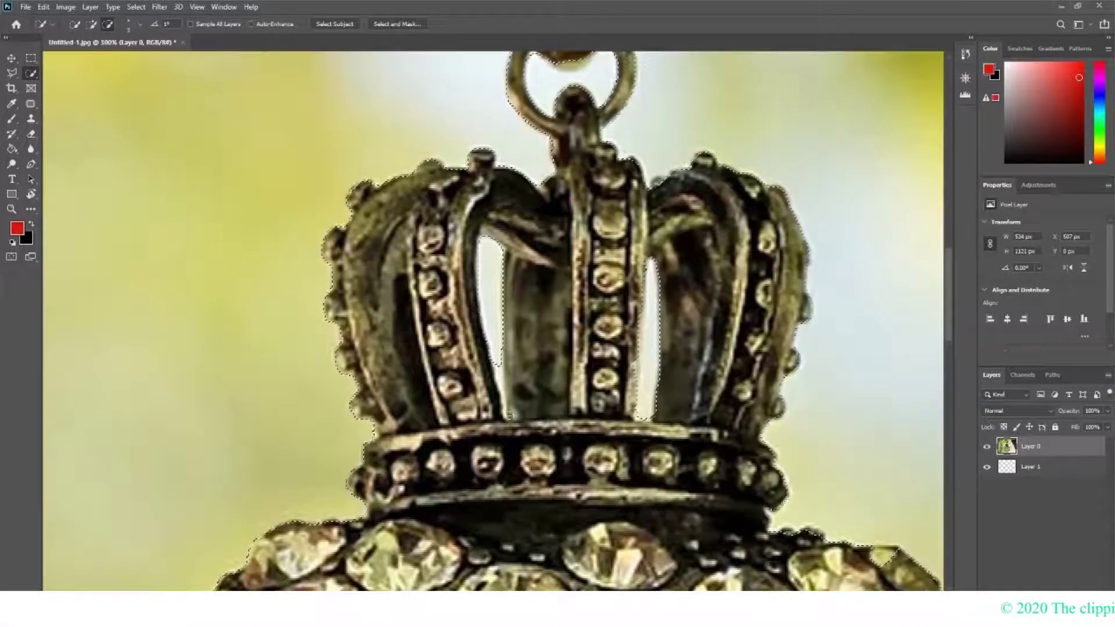
left_click(140, 26)
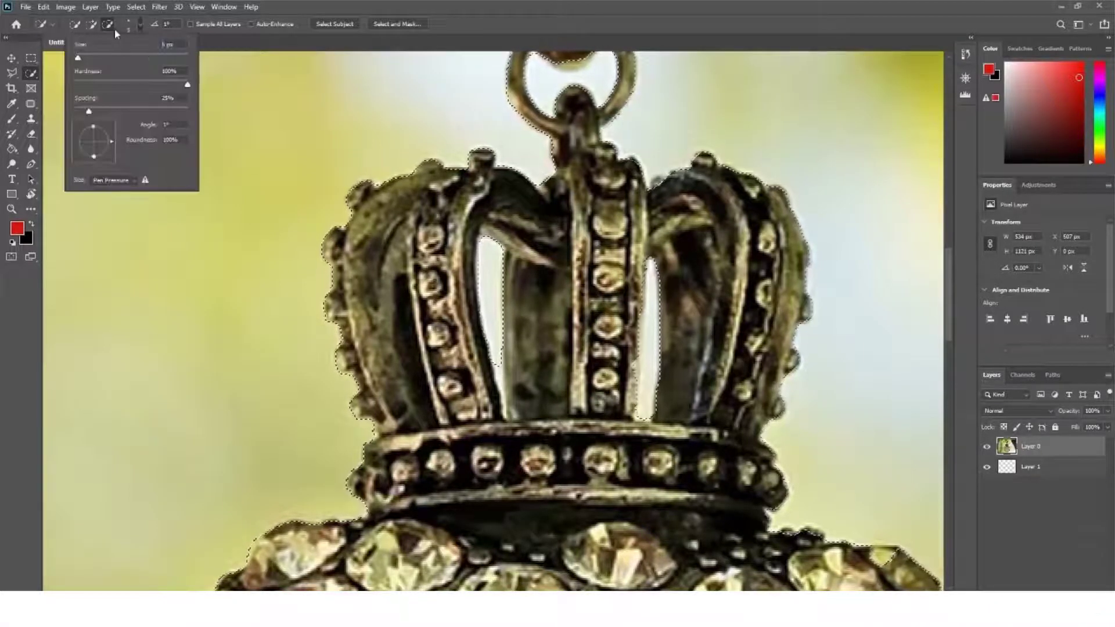
key("Return")
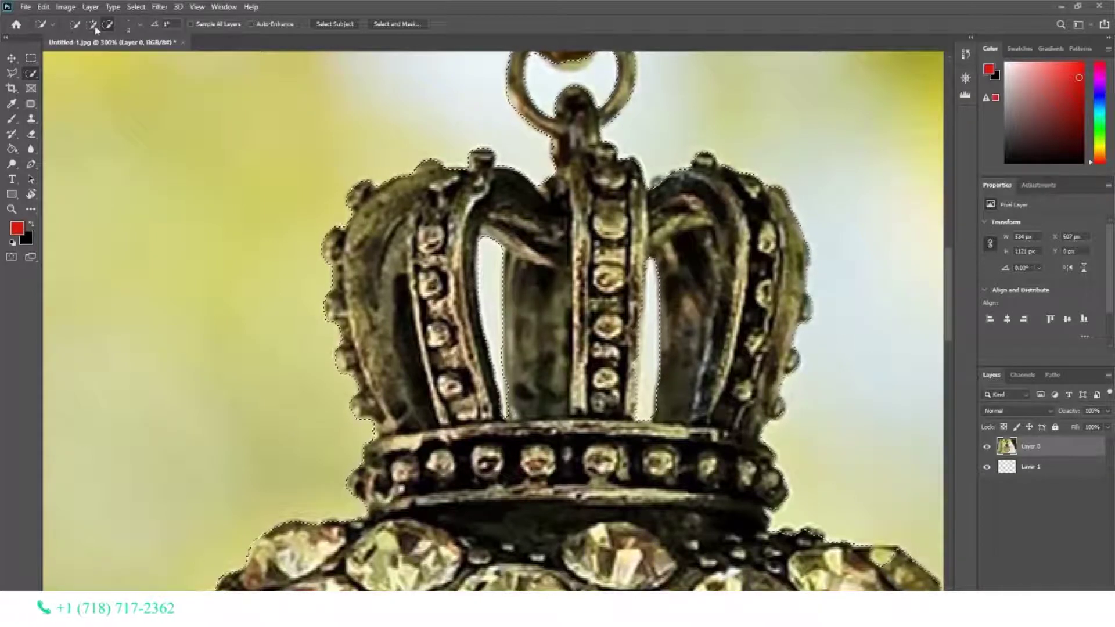
left_click(11, 209)
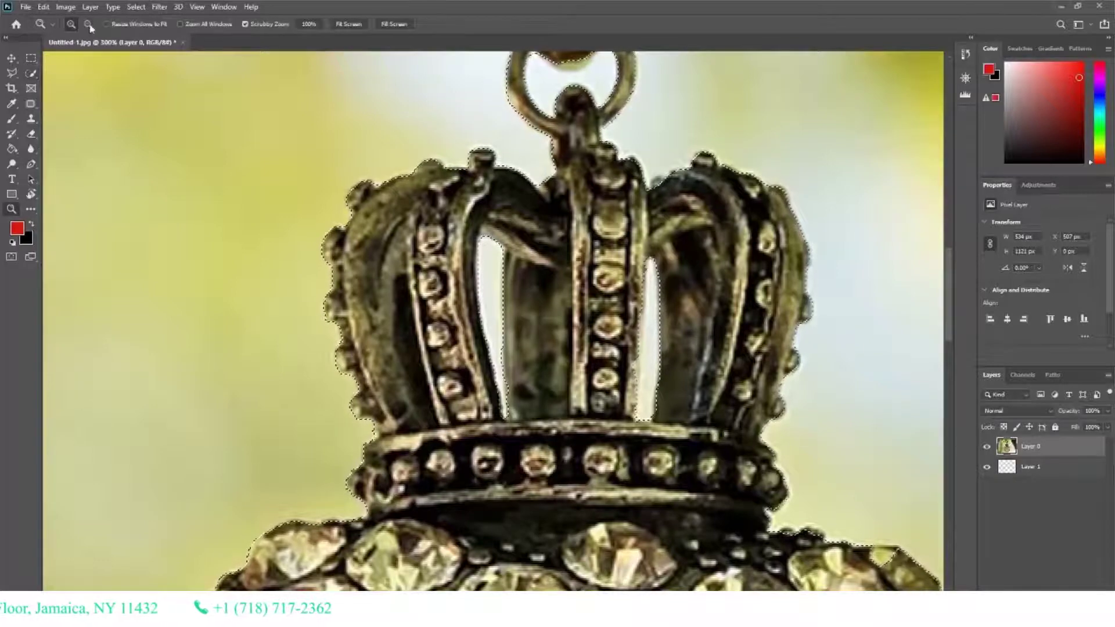
left_click(510, 395)
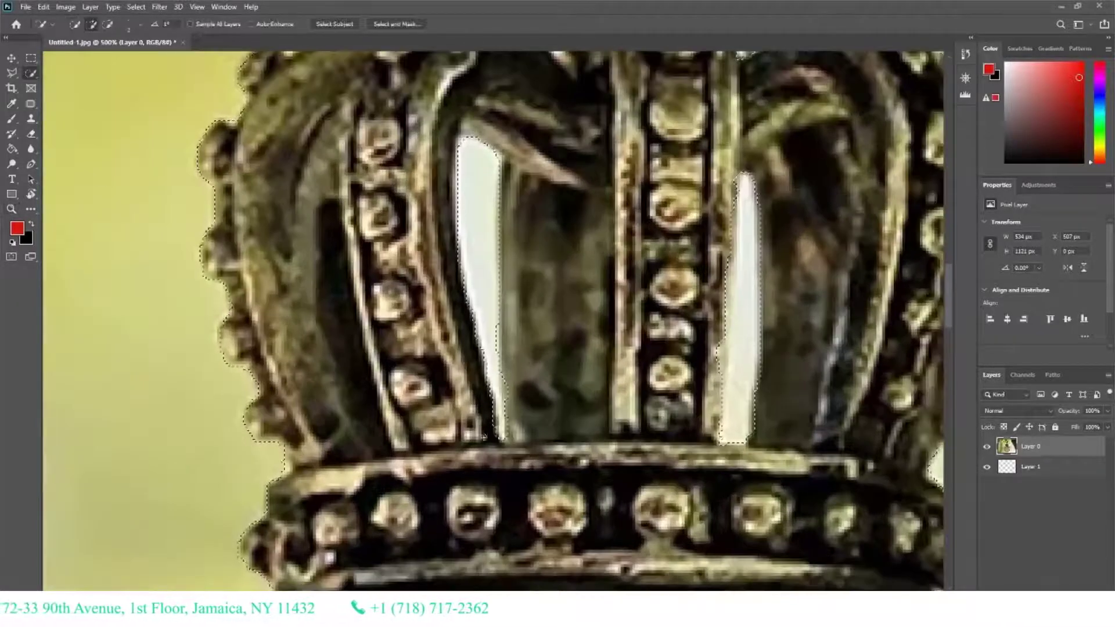
Alt-brush the white gap beside the crown's arch out of the selection, comparing Object Selection
key("w")
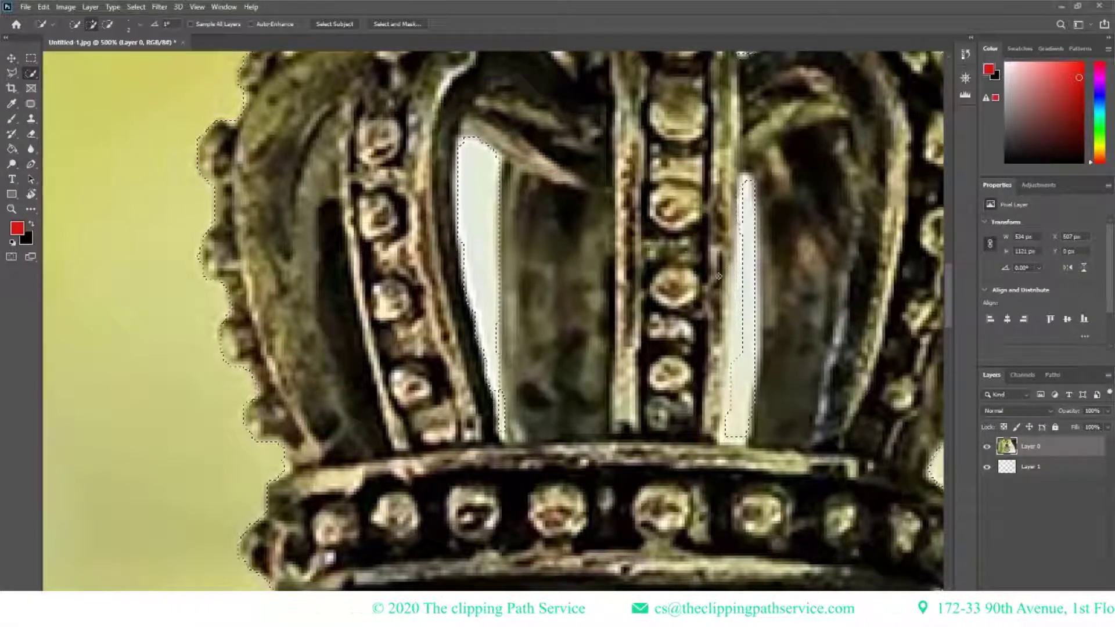
left_click_drag(746, 186, 753, 386)
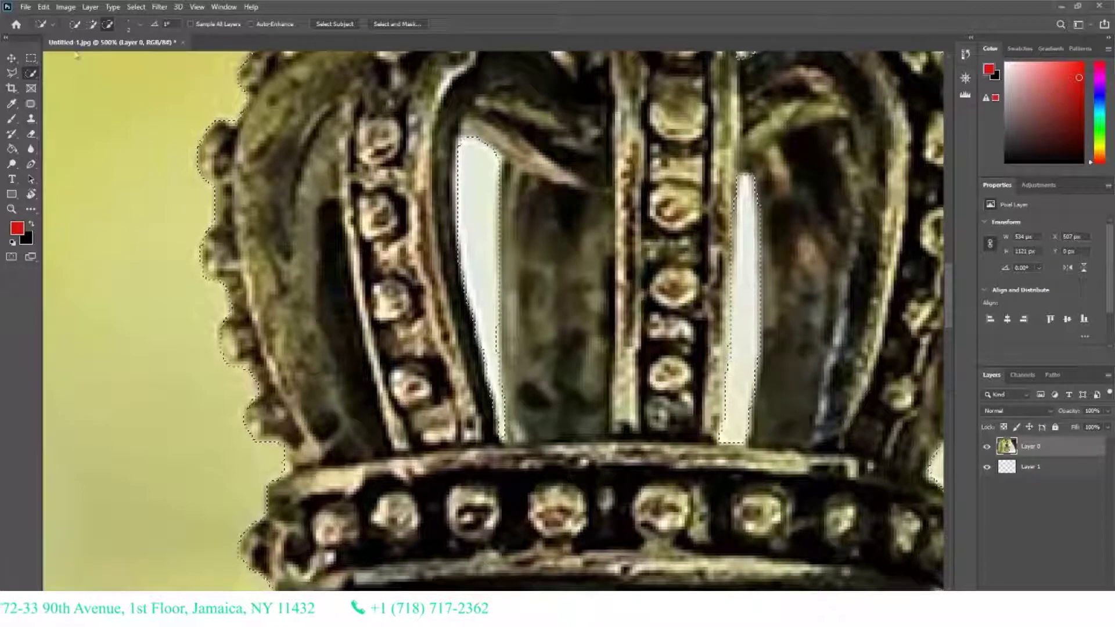
left_click(13, 73)
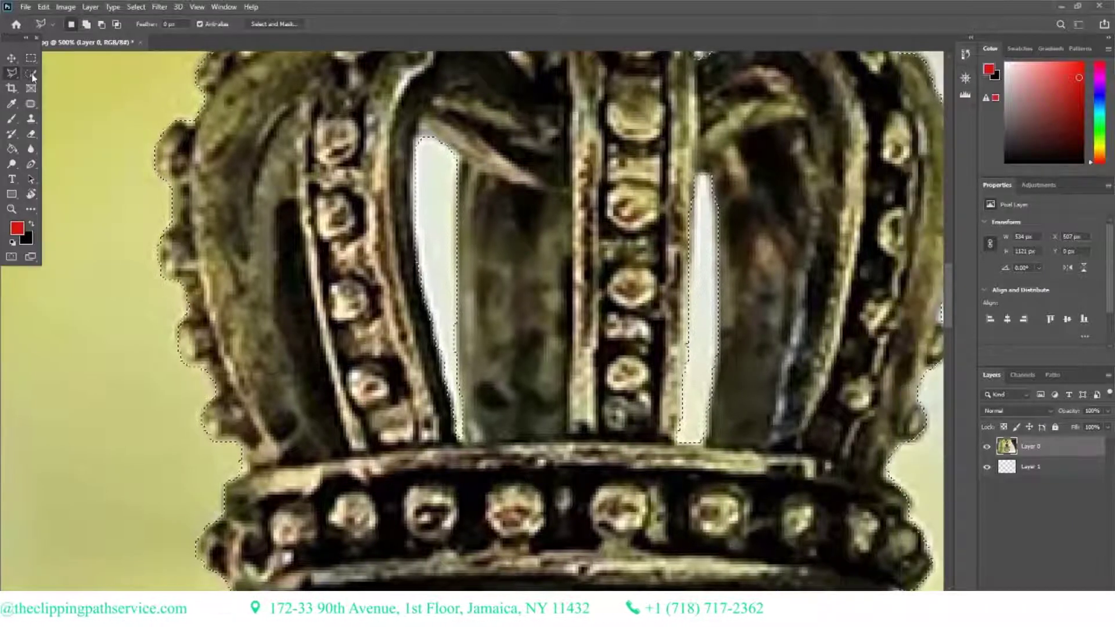
left_click(30, 73)
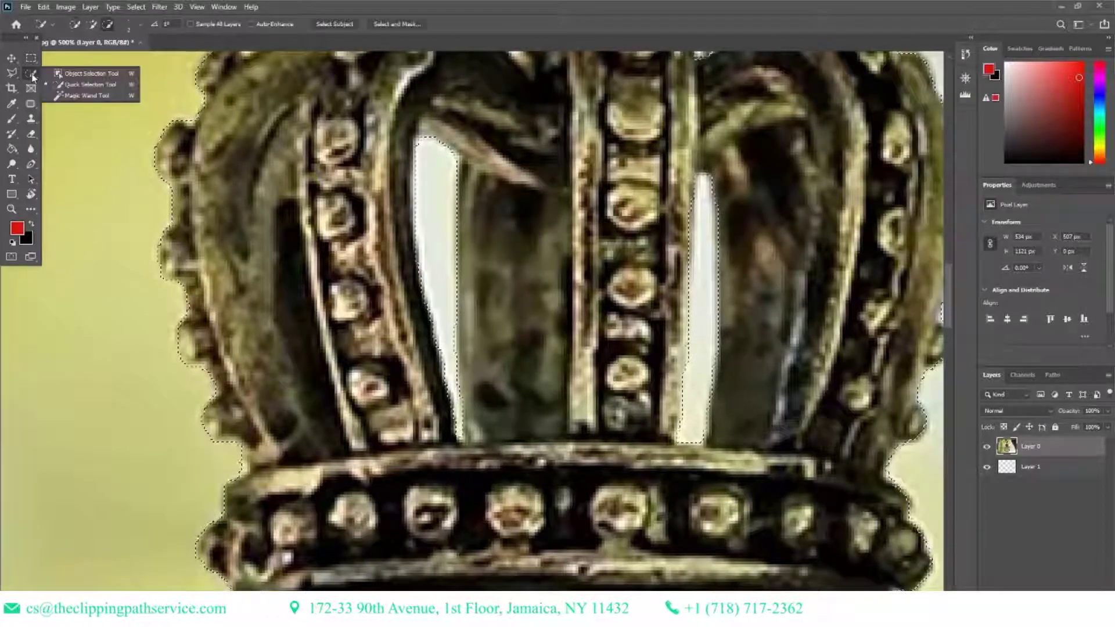
left_click(92, 74)
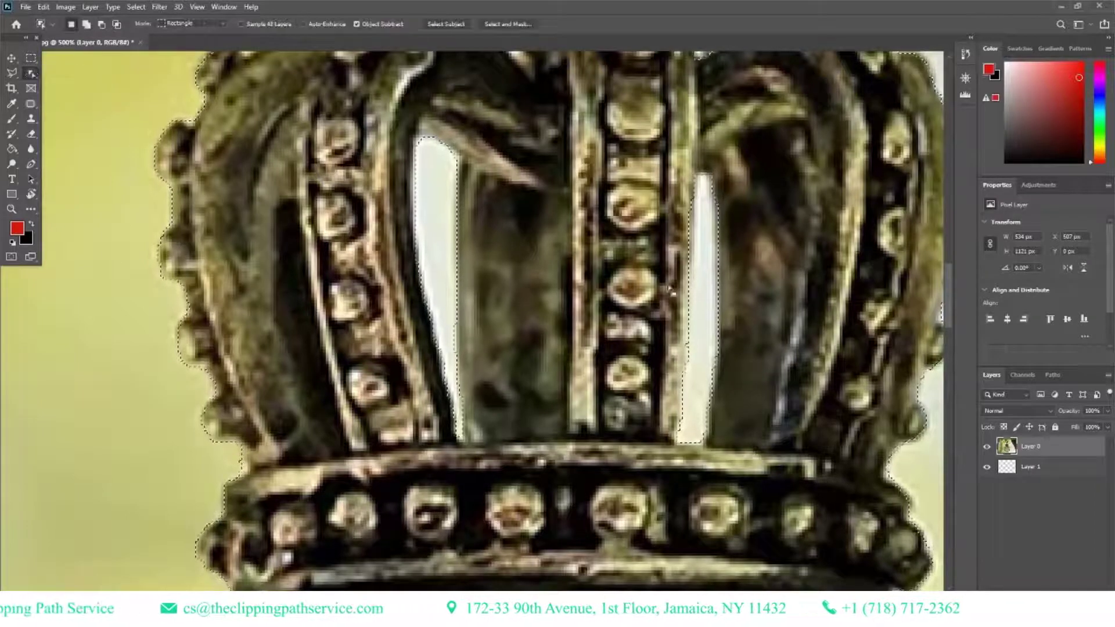
left_click(30, 73)
left_click(87, 87)
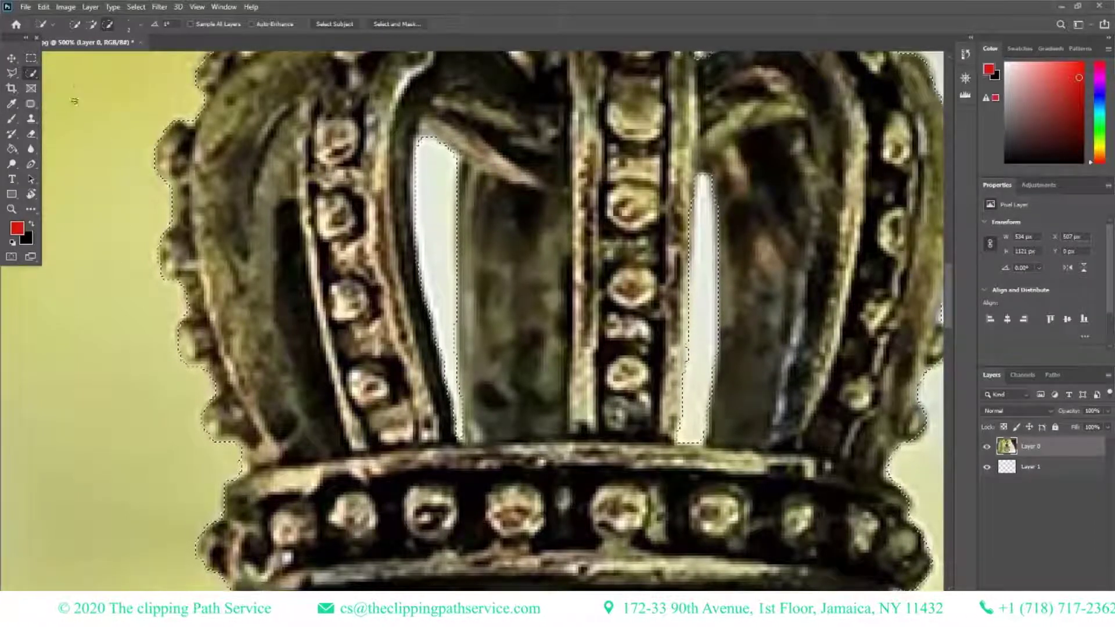
Switch to the Lasso tool and undo the last selection change
left_click(12, 74)
left_click(64, 74)
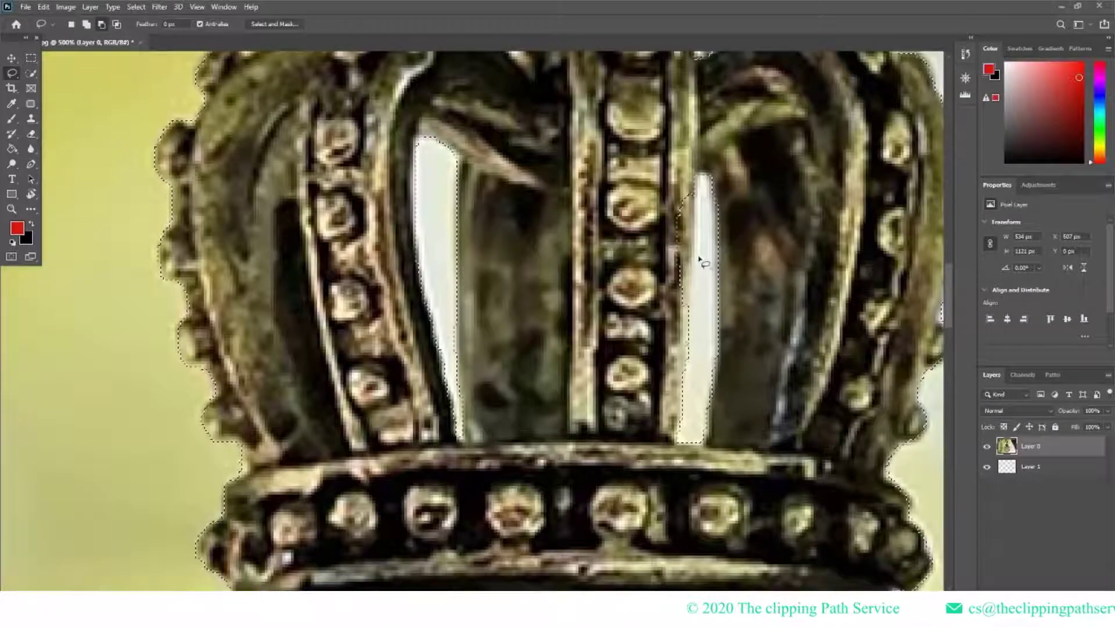
left_click(44, 7)
left_click(64, 18)
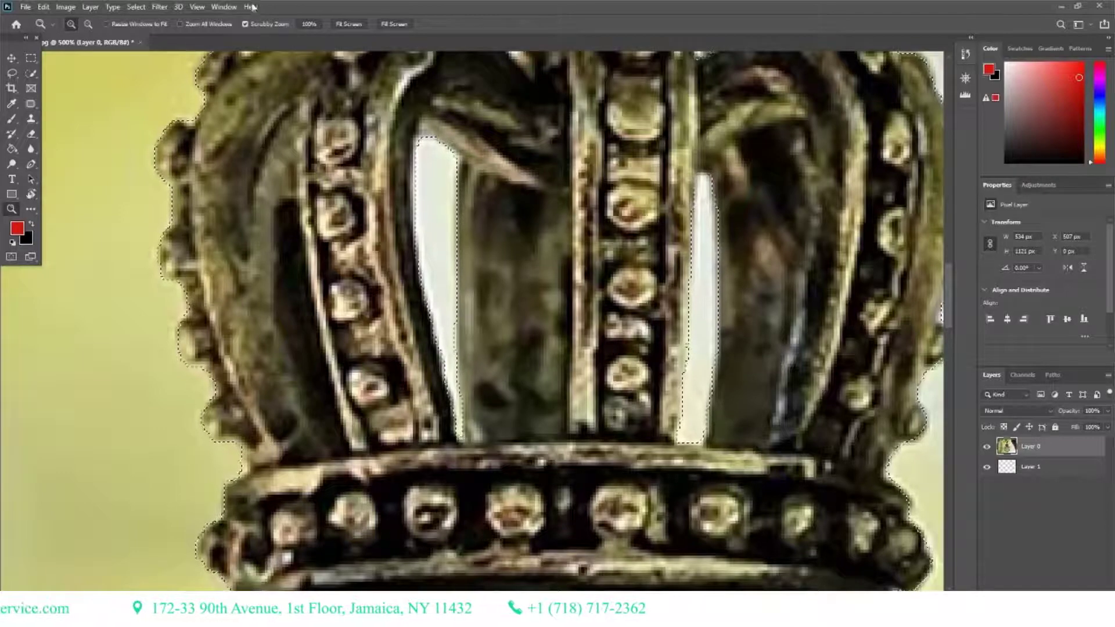
Reselect Quick Selection, confirm its brush size, and zoom to 500% on the crown's top jewels
scroll(551, 247, "down", 3)
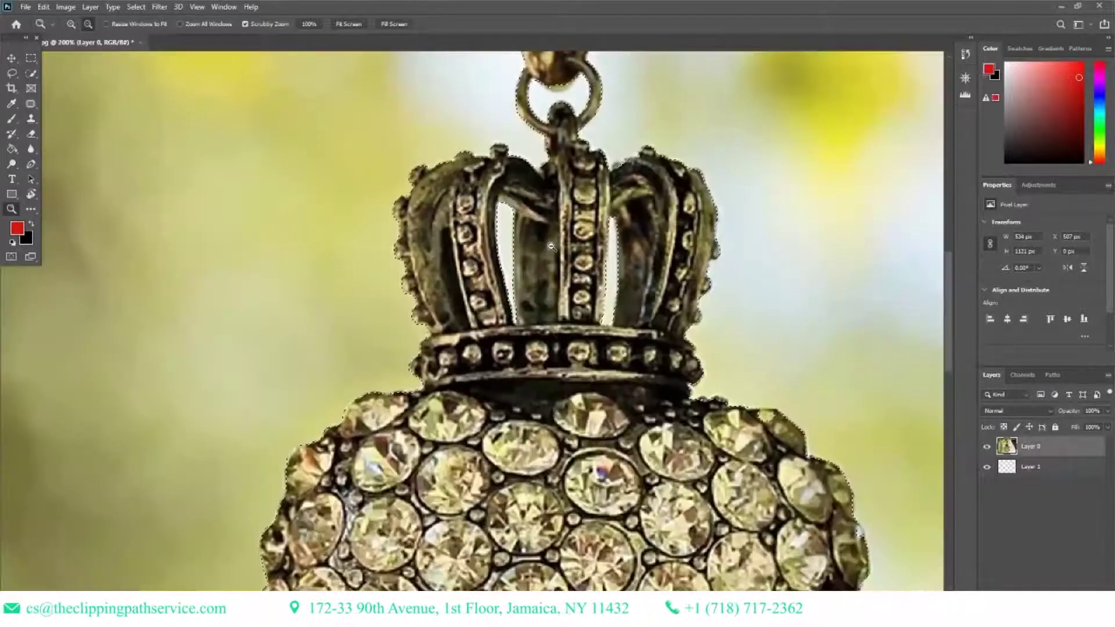
scroll(550, 252, "down", 1)
scroll(549, 259, "down", 1)
scroll(546, 265, "down", 1)
scroll(546, 265, "down", 1)
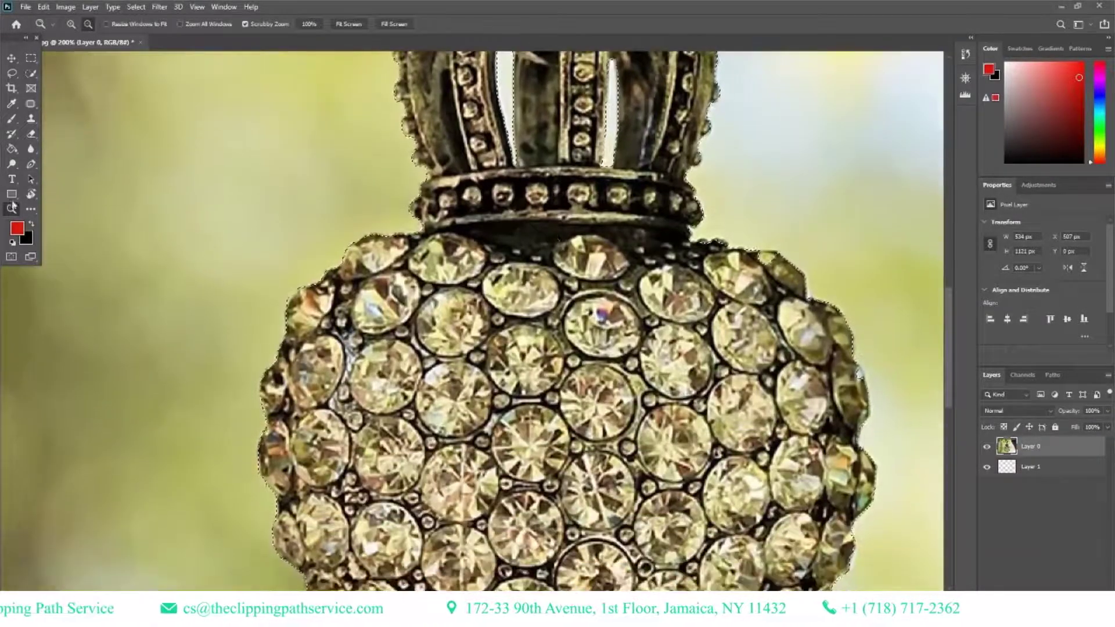
left_click(31, 73)
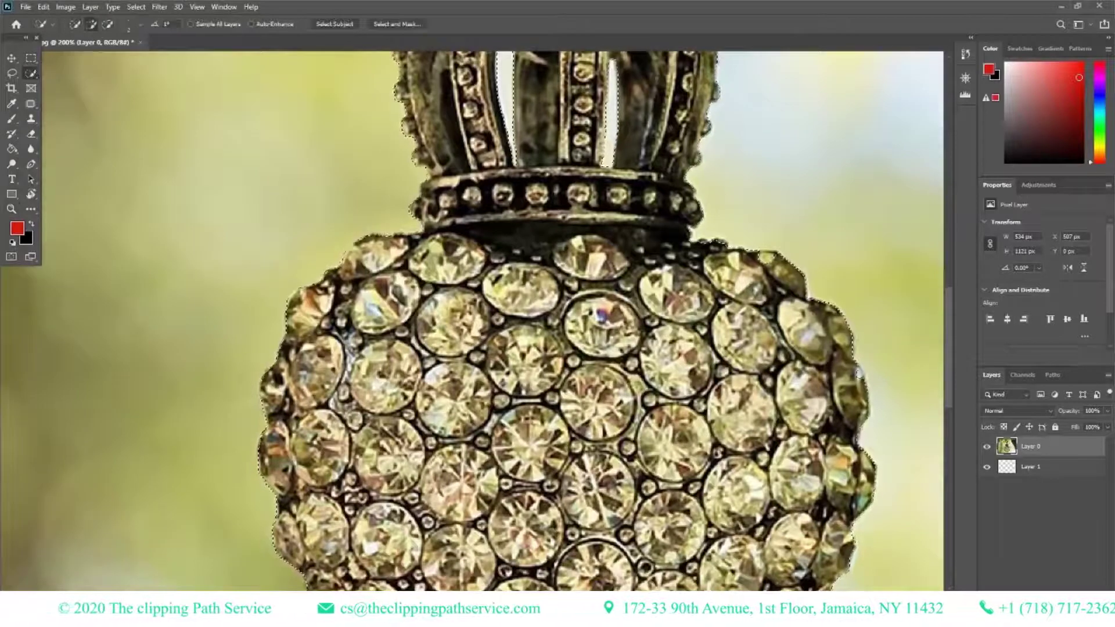
left_click(138, 26)
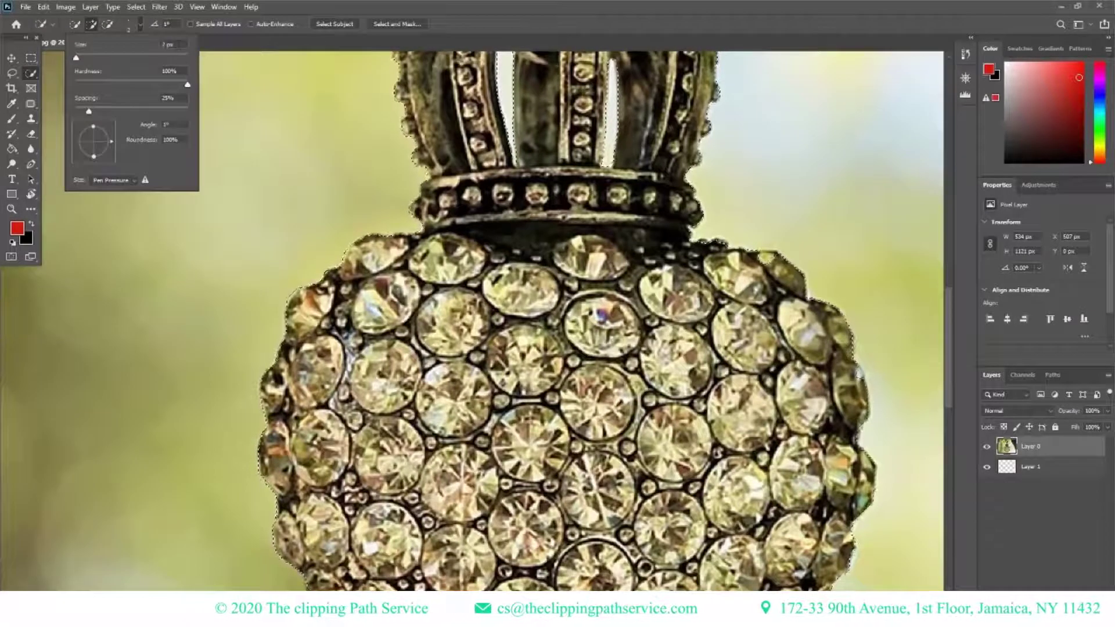
key("Return")
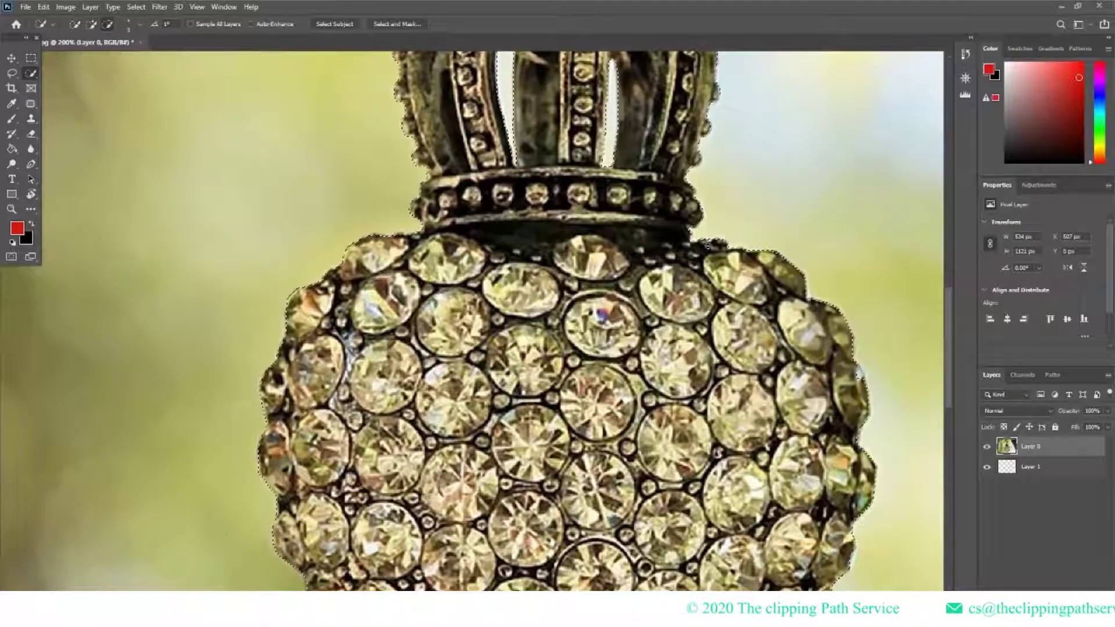
key("z")
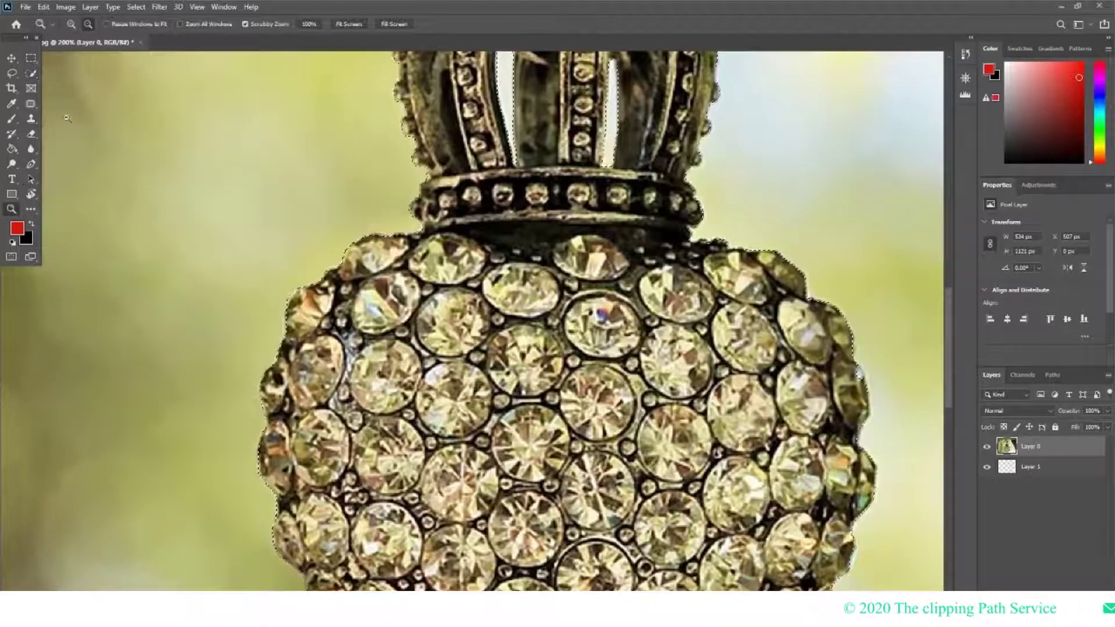
left_click(709, 252)
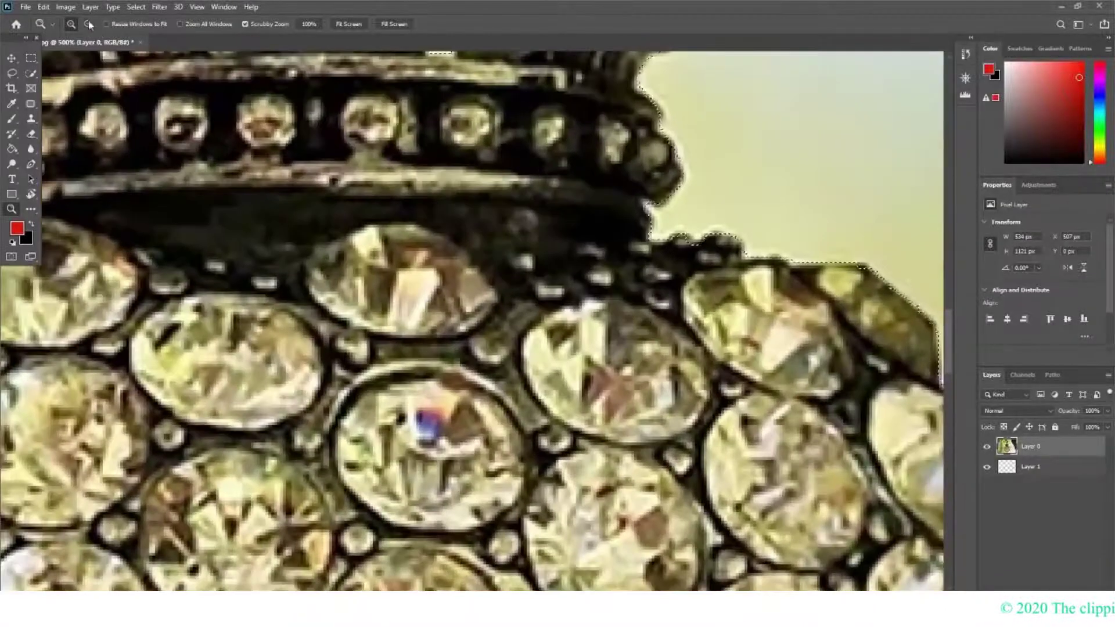
Scroll down the heart's right side at 500% to inspect the selection edge
left_click(31, 74)
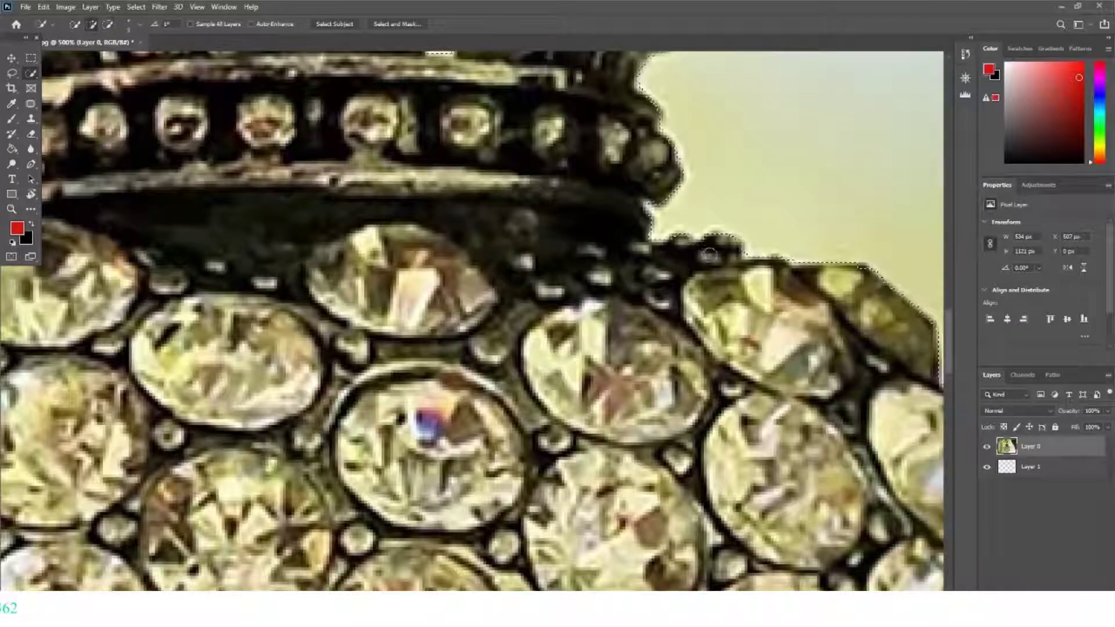
scroll(709, 254, "down", 2)
scroll(709, 253, "down", 2)
scroll(710, 254, "down", 3)
scroll(653, 302, "down", 2)
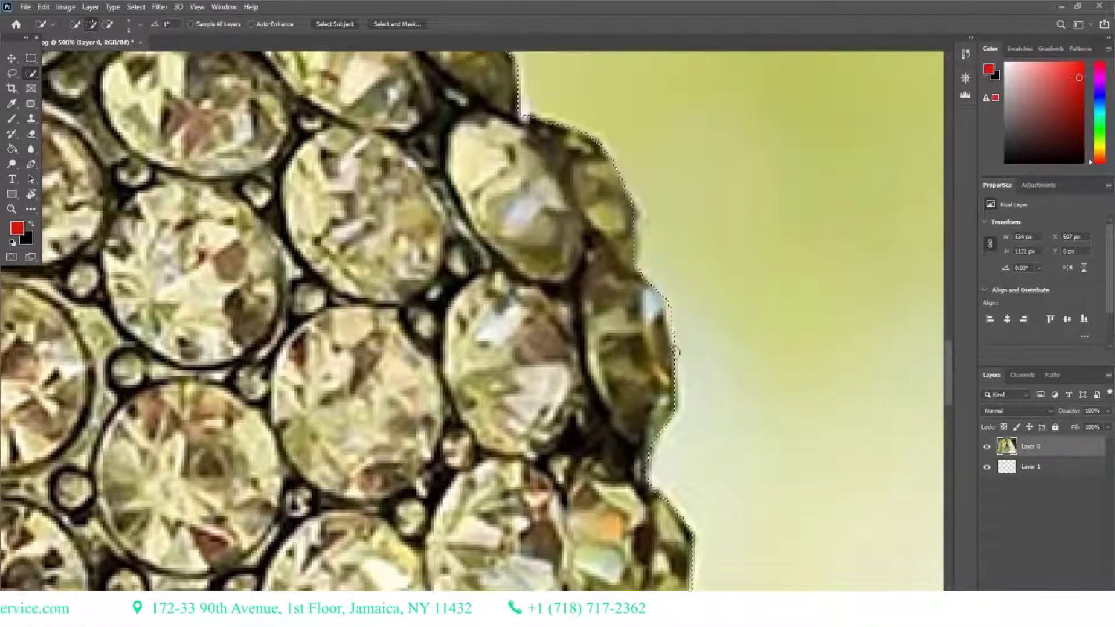
scroll(629, 426, "down", 1)
scroll(684, 416, "down", 3)
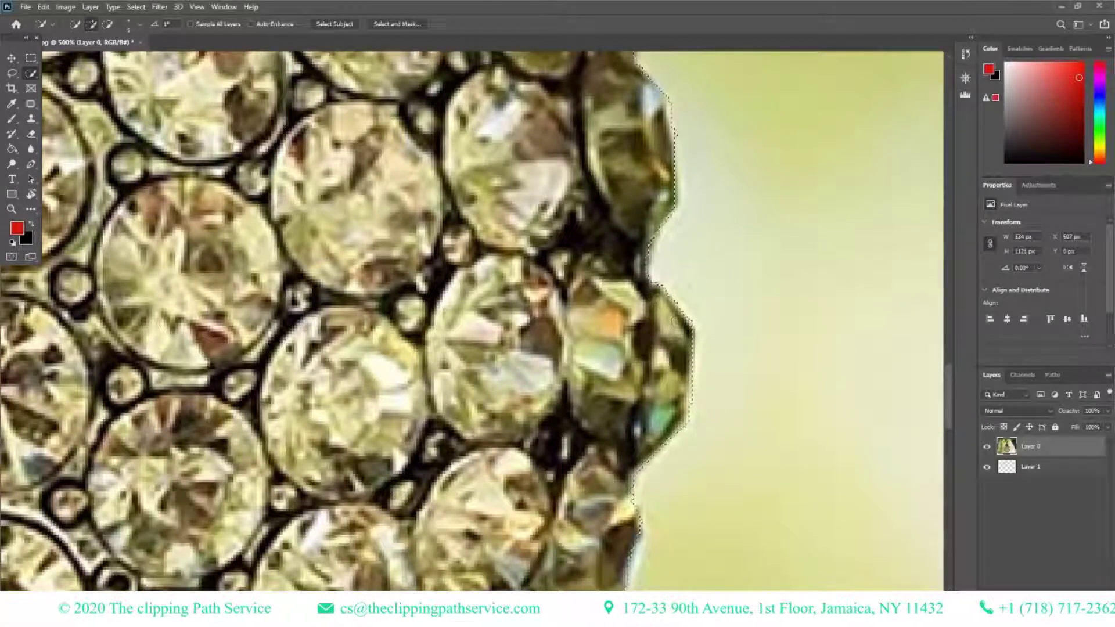
scroll(659, 393, "down", 1)
scroll(637, 488, "down", 2)
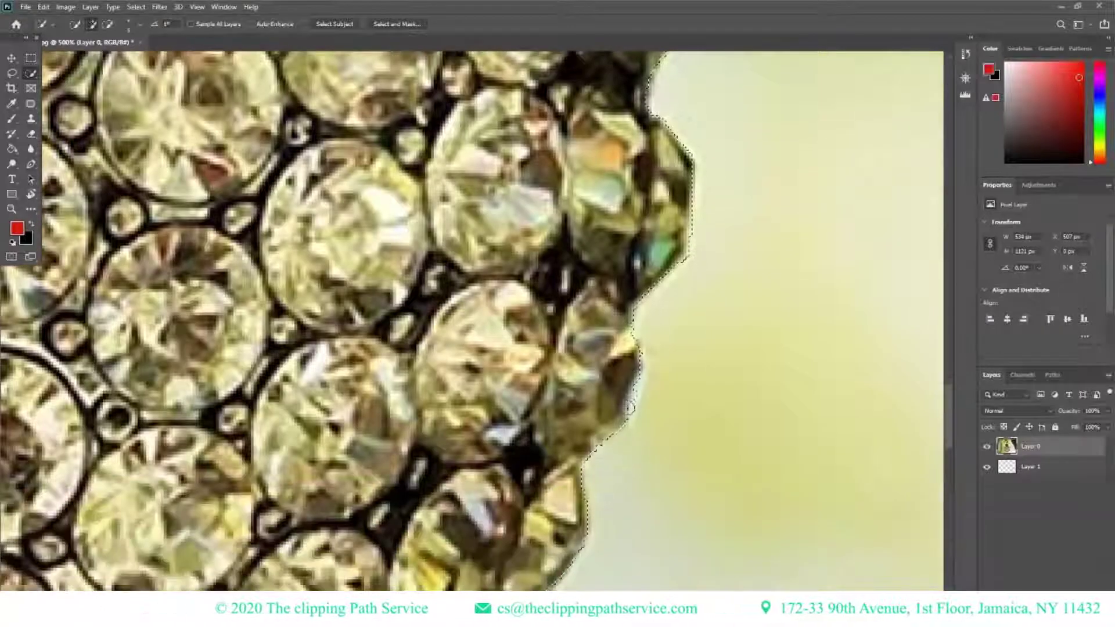
Pan around to the heart's bottom curve to check the selection outline there
left_click_drag(632, 357, 217, 367)
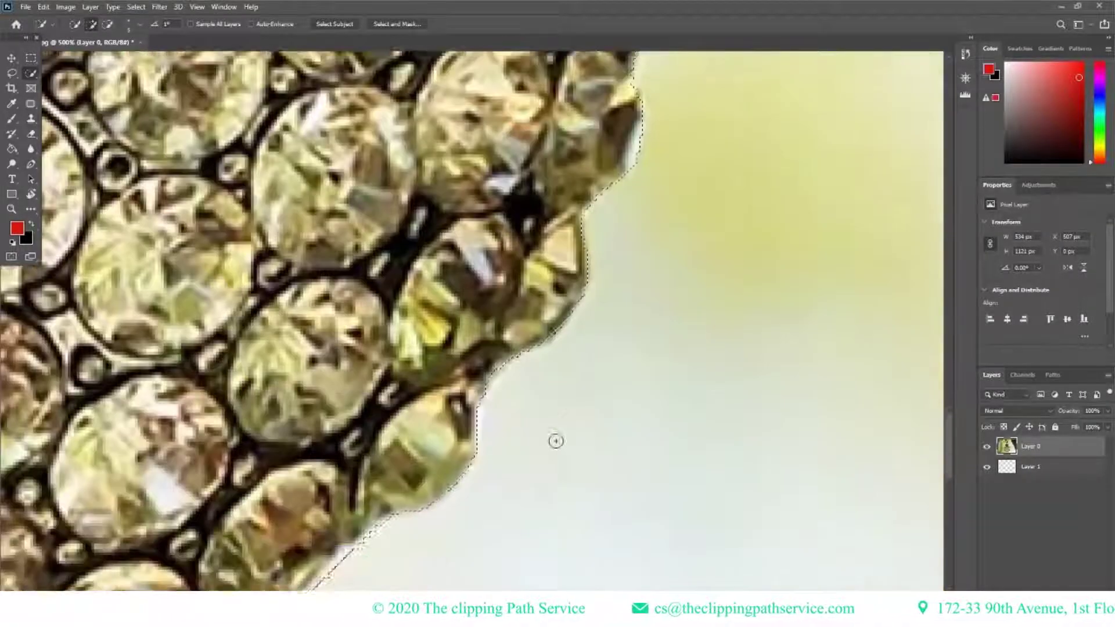
scroll(218, 367, "down", 1)
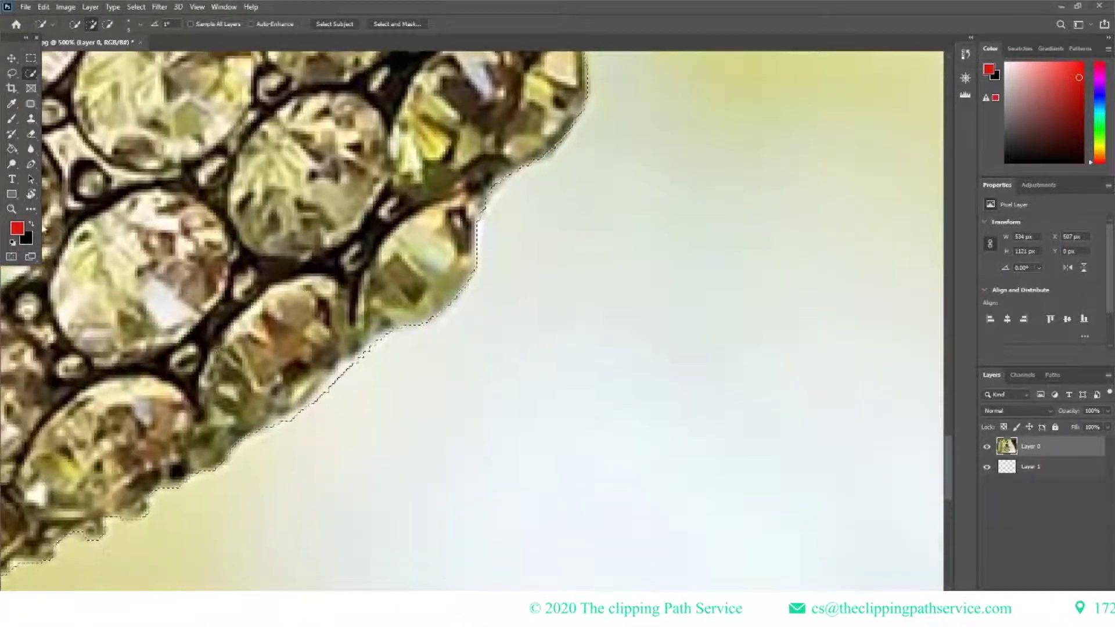
left_click_drag(44, 189, 298, 342)
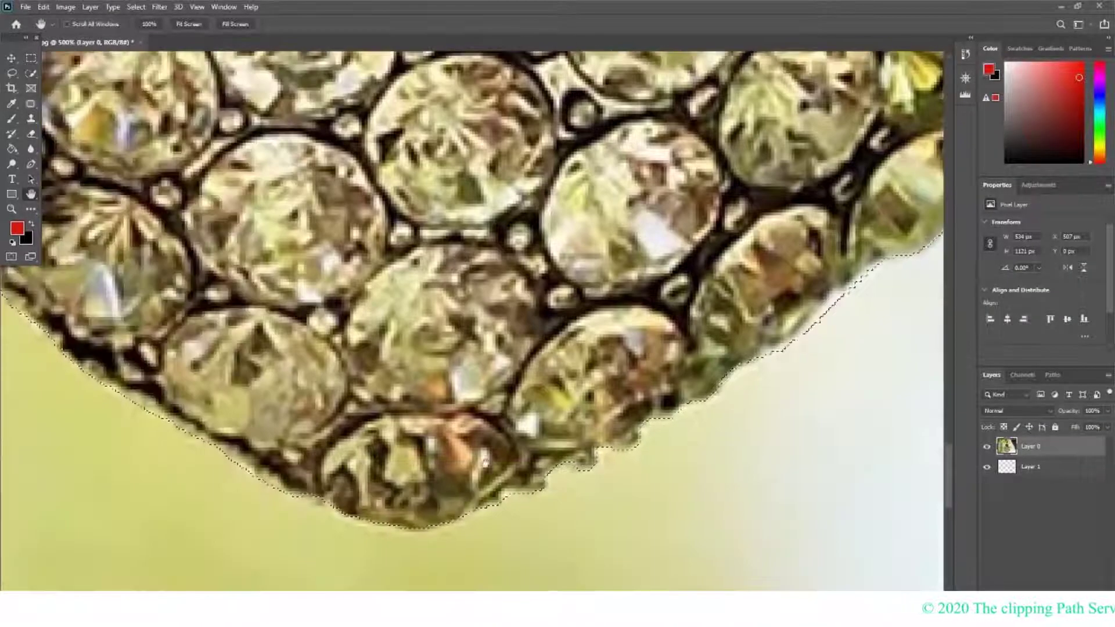
left_click_drag(199, 396, 406, 458)
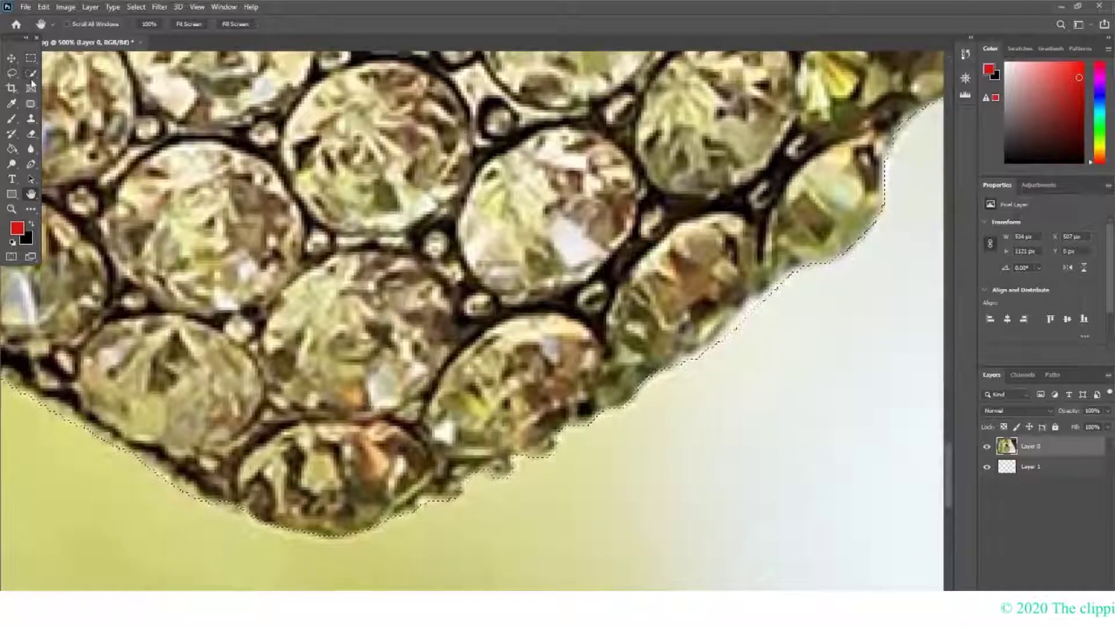
left_click(31, 73)
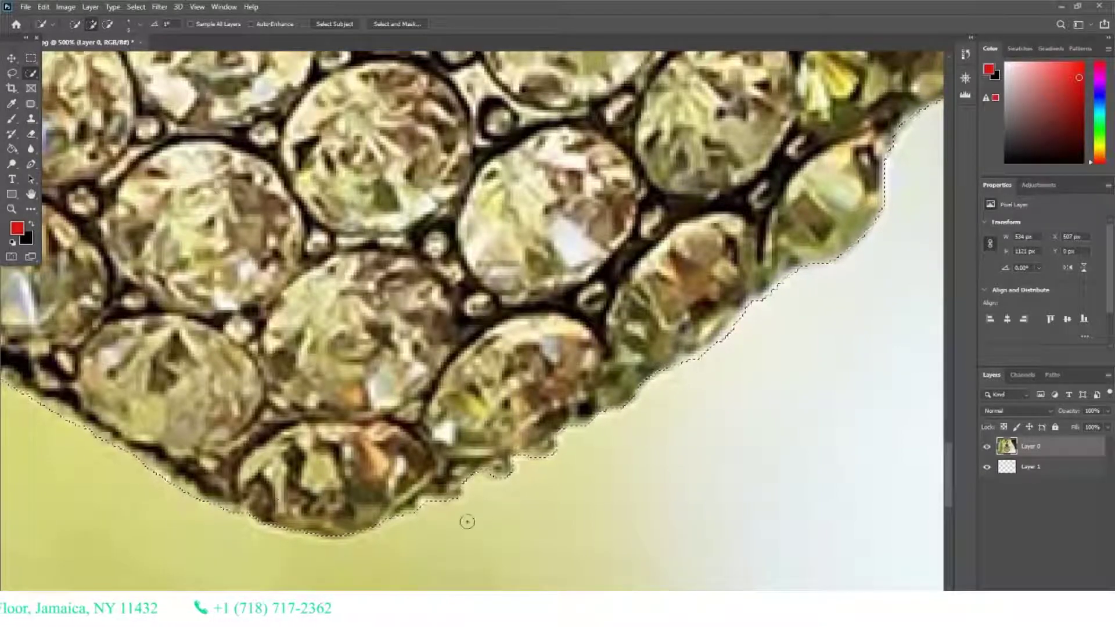
left_click(32, 194)
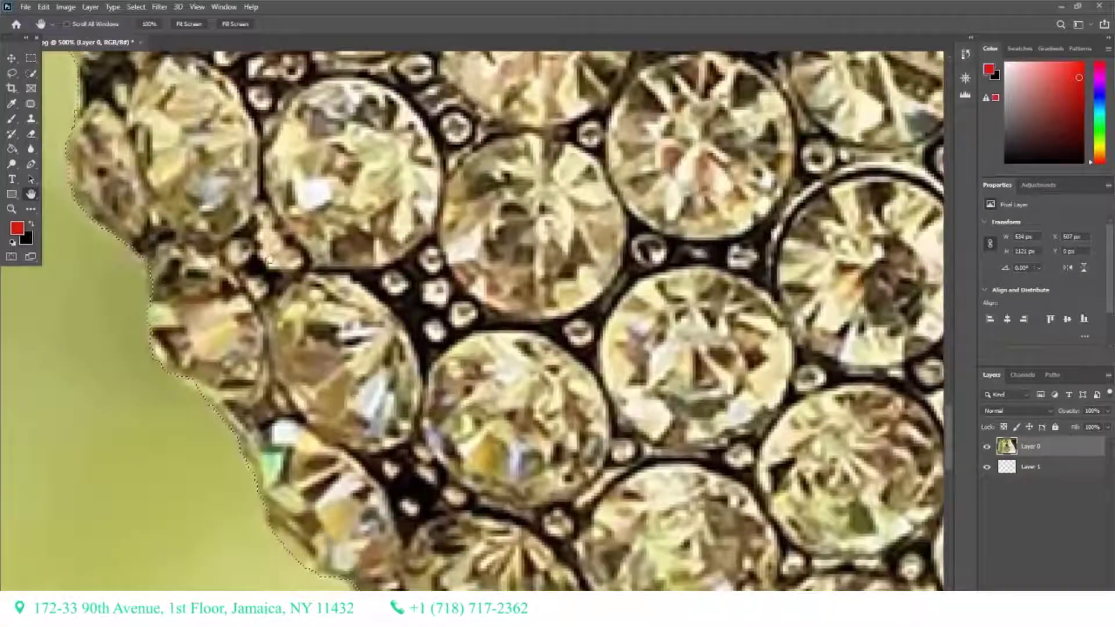
Pan from the clasp and crown down to the heart's right edge, then zoom out toward 66.7%
mouse_move(210, 418)
left_mouse_down()
mouse_move(384, 273)
mouse_move(470, 397)
mouse_move(405, 390)
mouse_move(477, 465)
mouse_move(454, 395)
mouse_move(456, 489)
mouse_move(455, 376)
left_mouse_up()
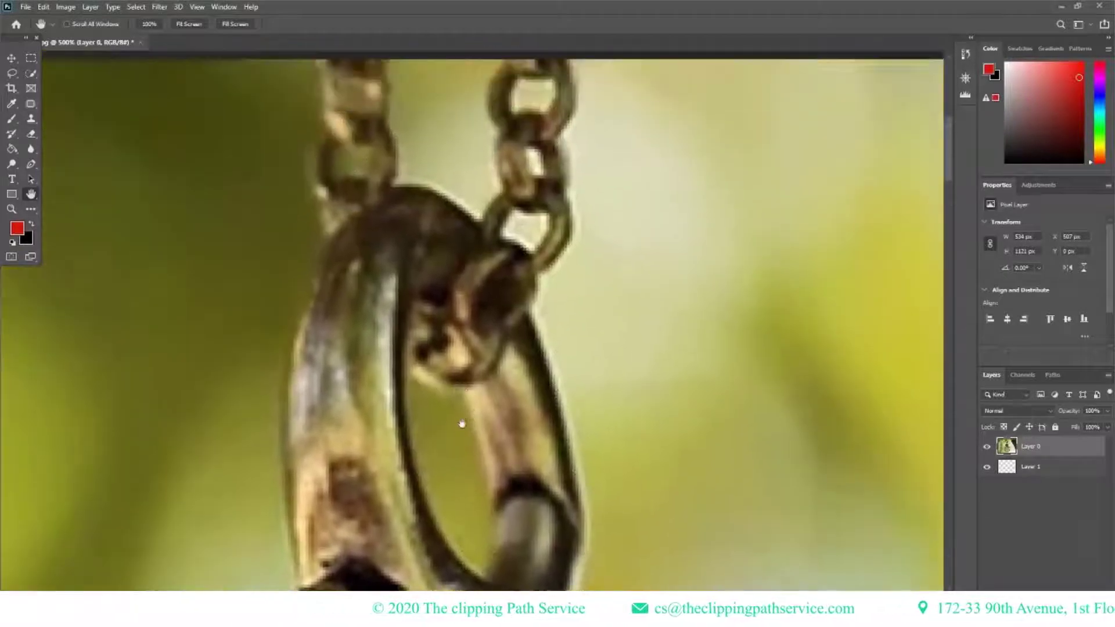
scroll(456, 376, "down", 5)
scroll(494, 438, "down", 3)
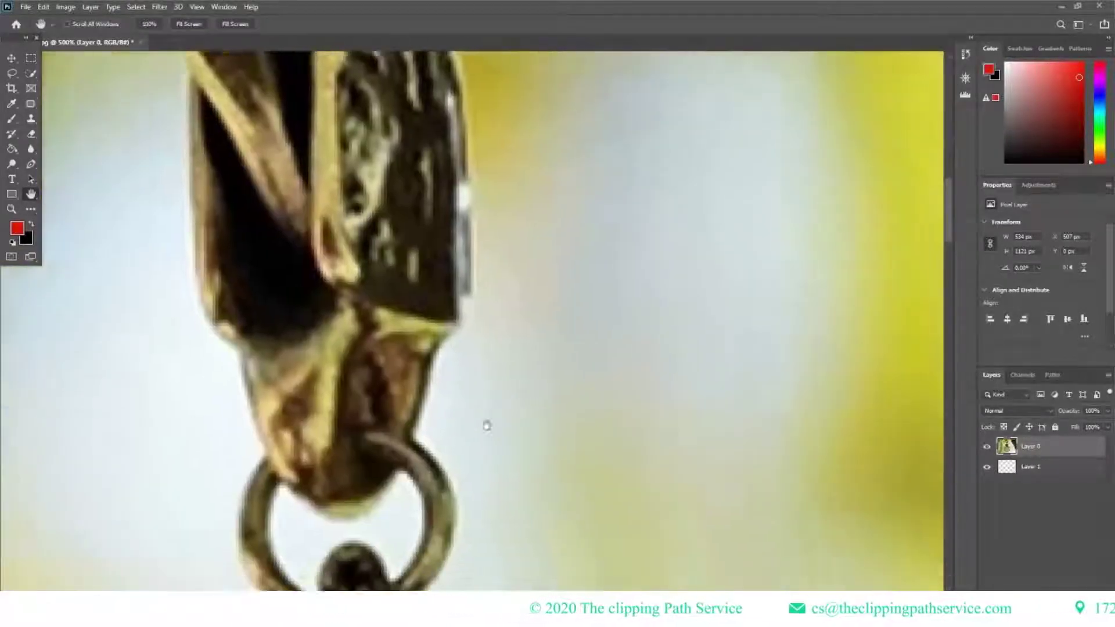
scroll(485, 423, "down", 2)
scroll(485, 443, "down", 2)
scroll(485, 444, "down", 1)
scroll(475, 443, "down", 3)
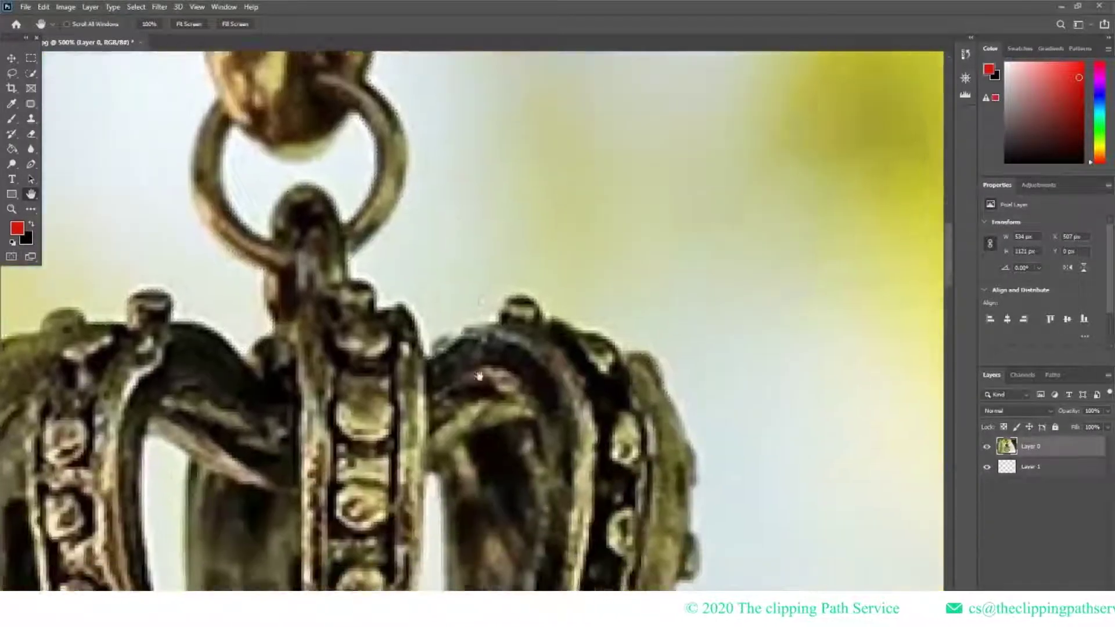
scroll(487, 373, "down", 3)
scroll(492, 428, "down", 3)
scroll(532, 406, "down", 2)
scroll(551, 410, "down", 3)
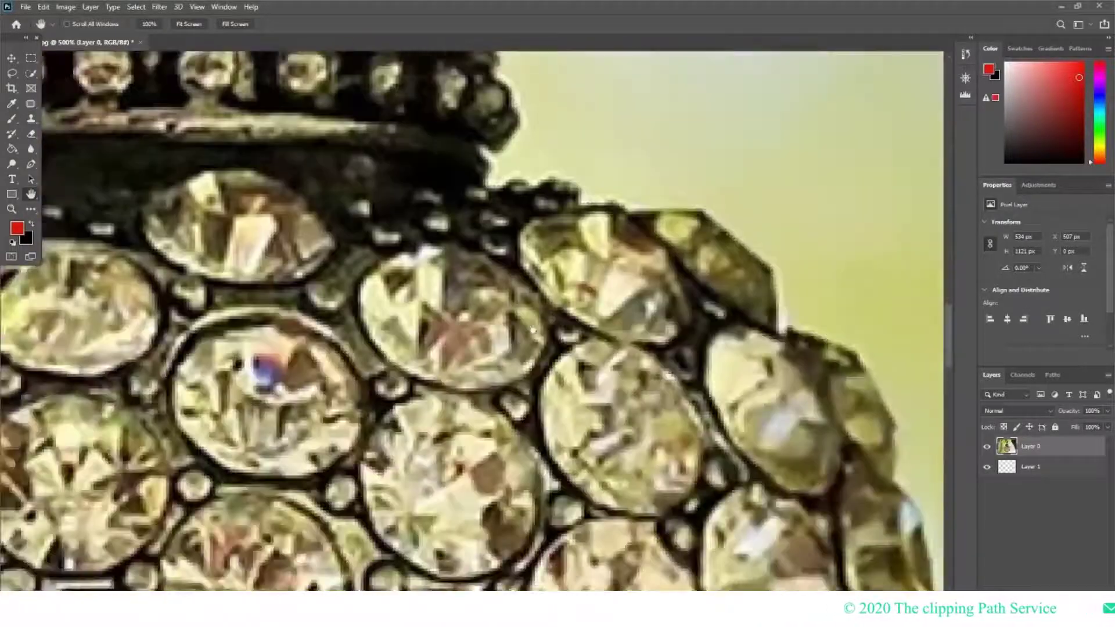
scroll(598, 413, "down", 3)
scroll(642, 418, "down", 3)
key("u")
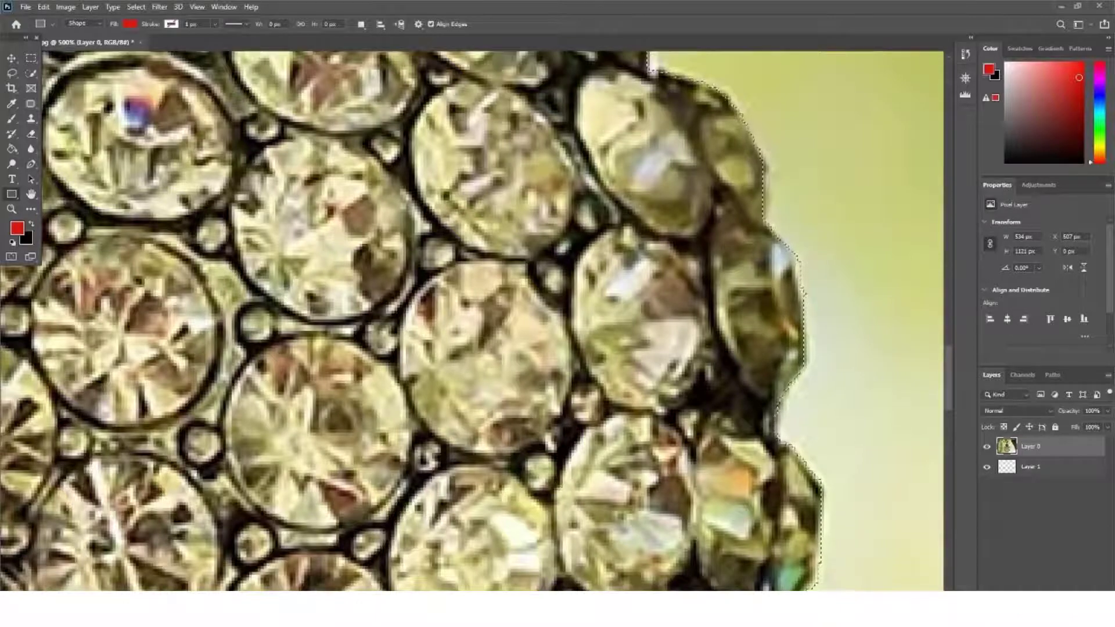
left_click(11, 208)
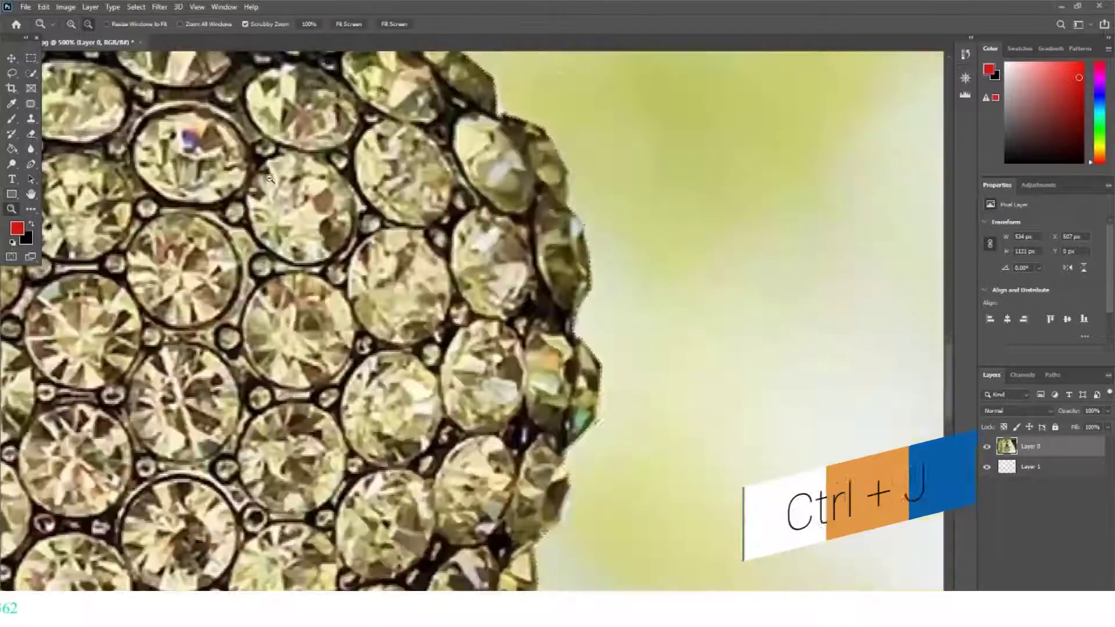
Copy the selected pendant onto its own layer and hide the original photo layer
left_click(346, 173, "alt")
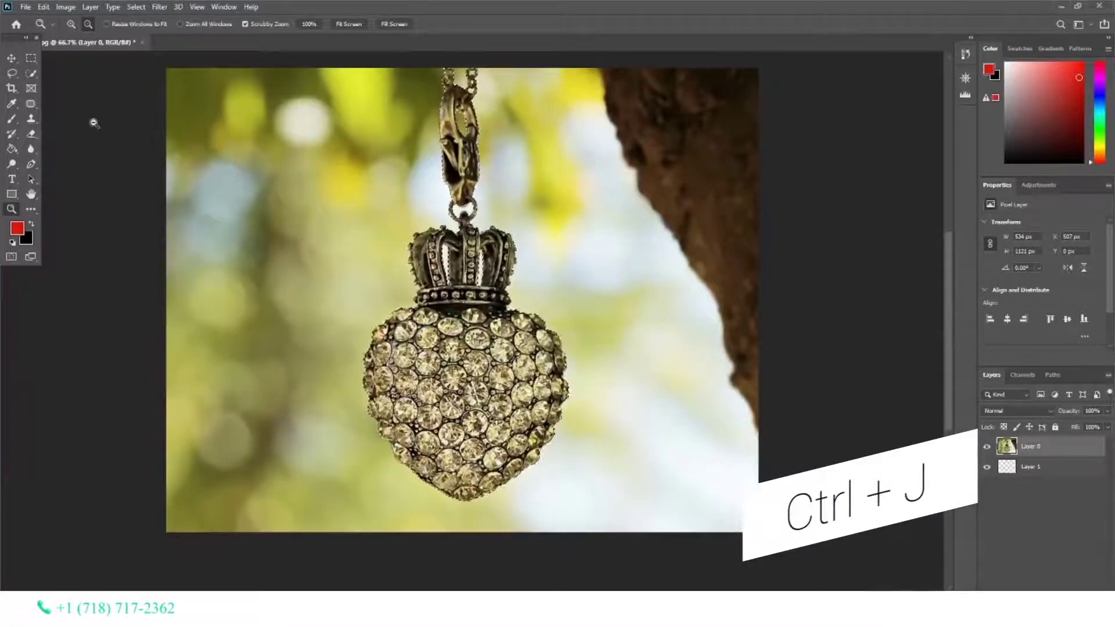
left_click(16, 64)
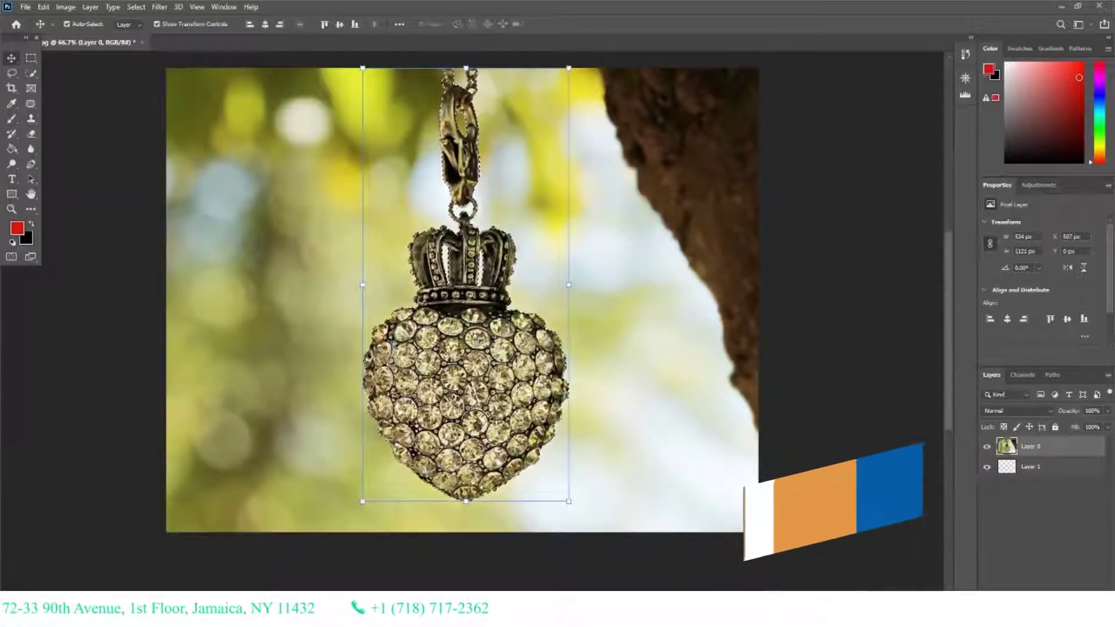
key("ctrl+j")
key("w")
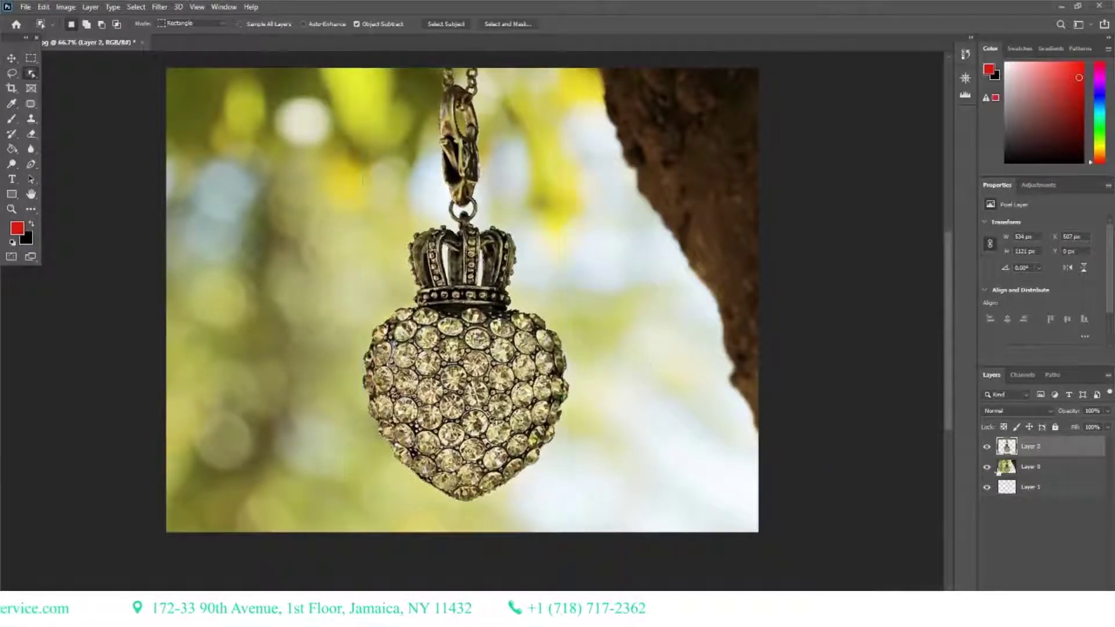
left_click(987, 467)
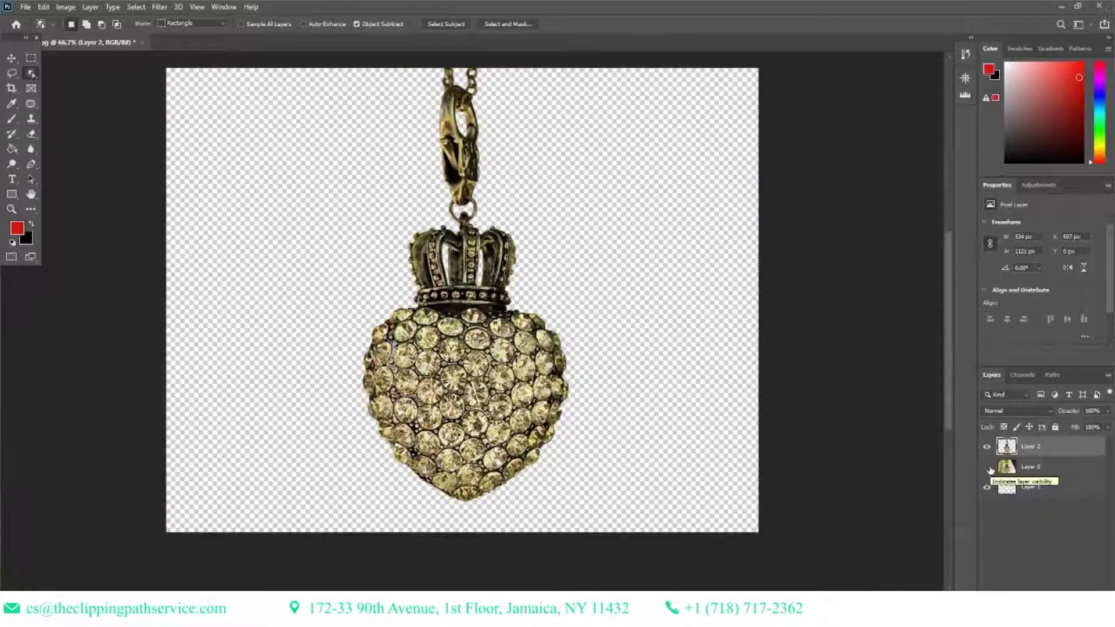
left_click(990, 468)
left_click(989, 468)
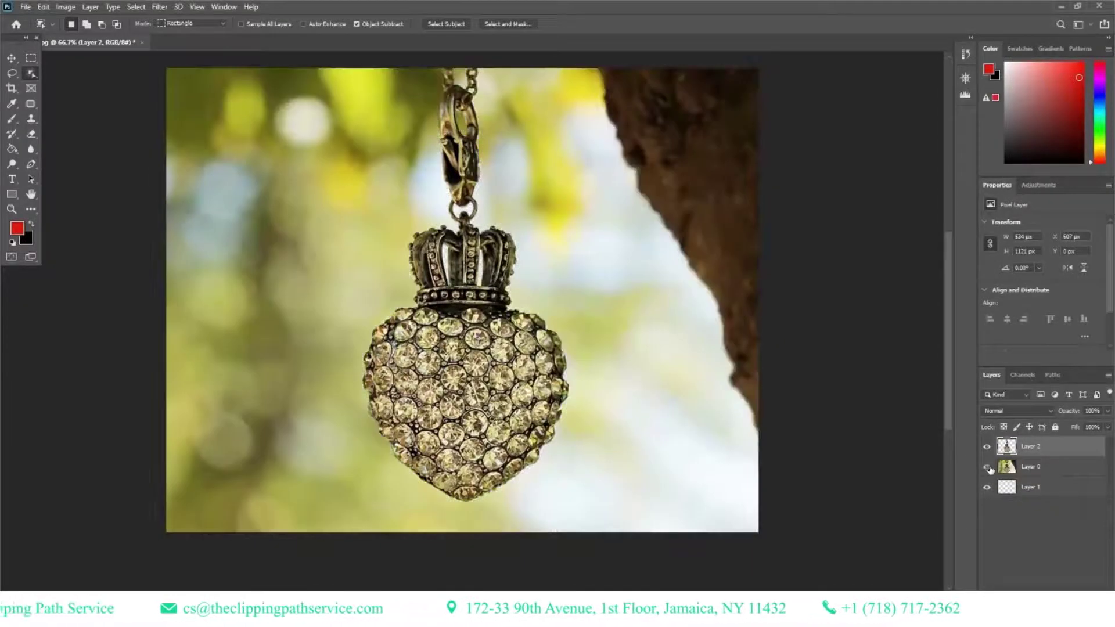
left_click(990, 468)
left_click(990, 468)
Fill the bottom Layer 1 with white (#ffffff) using the Paint Bucket
left_click(1039, 487)
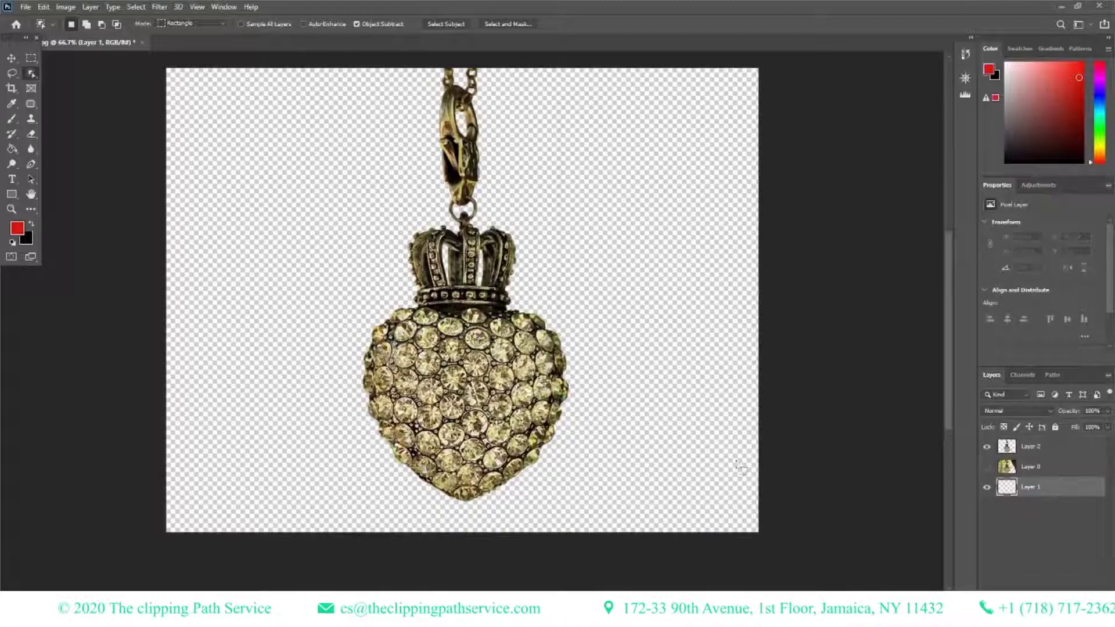
key("g")
left_click(17, 228)
type("ffffff")
left_click(590, 127)
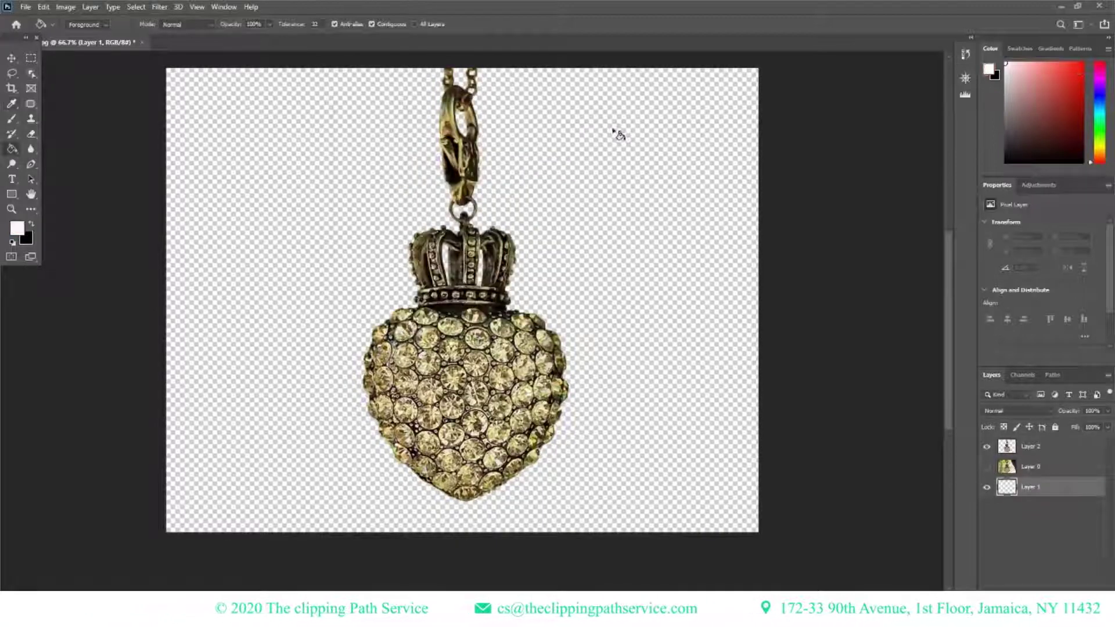
left_click(624, 209)
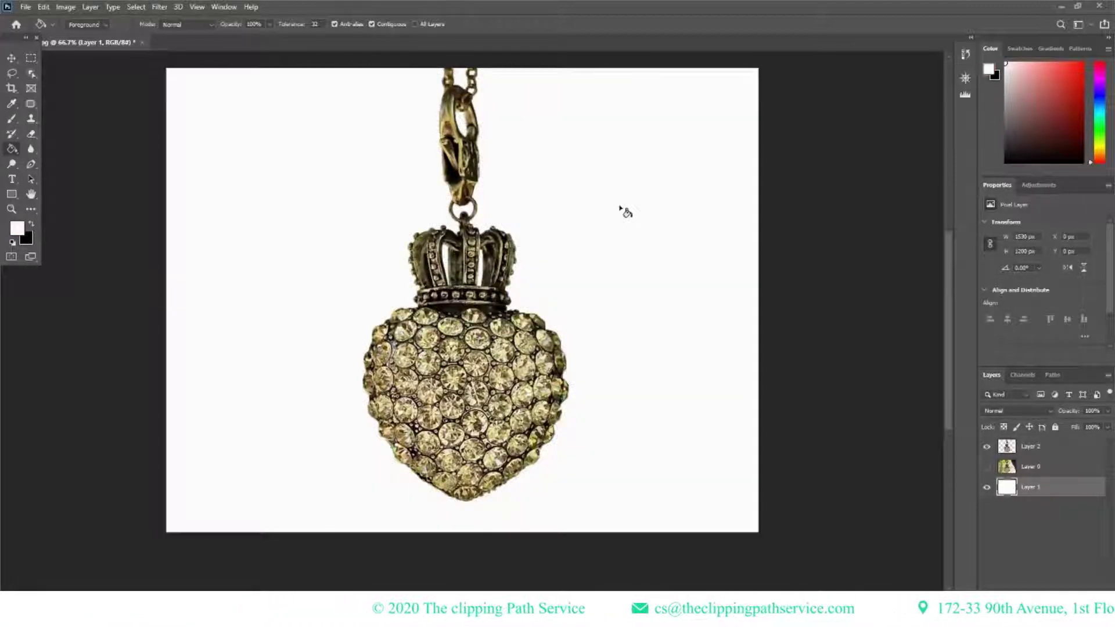
left_click(986, 487)
left_click(986, 487)
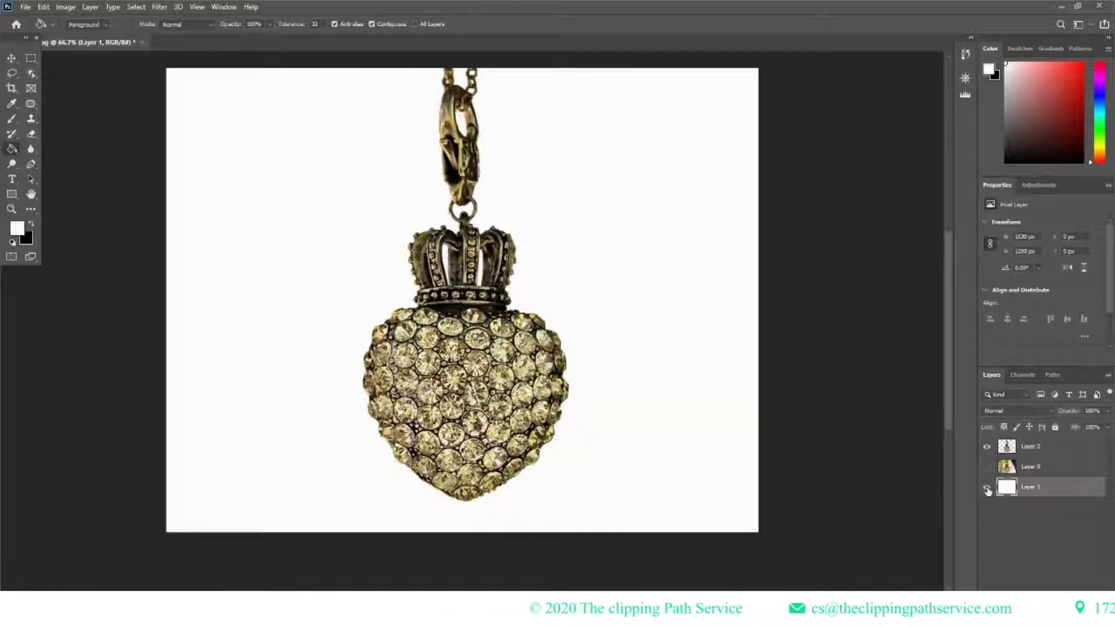
Export the 1530 × 1200 image as a PNG through Export As, reaching the save dialog
left_click(25, 7)
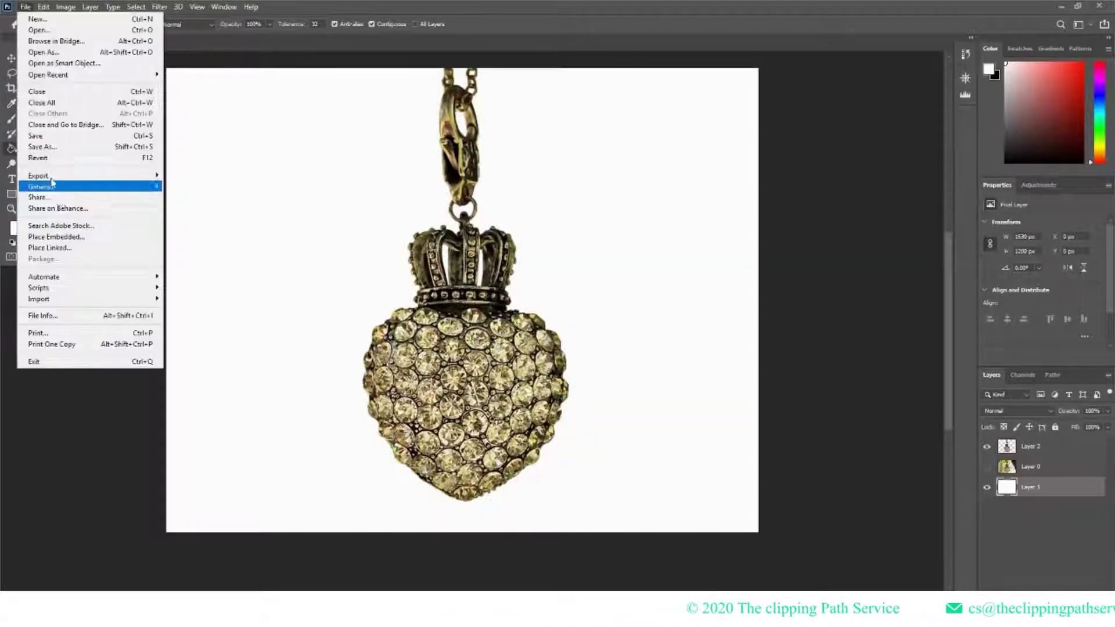
mouse_move(39, 176)
left_click(191, 186)
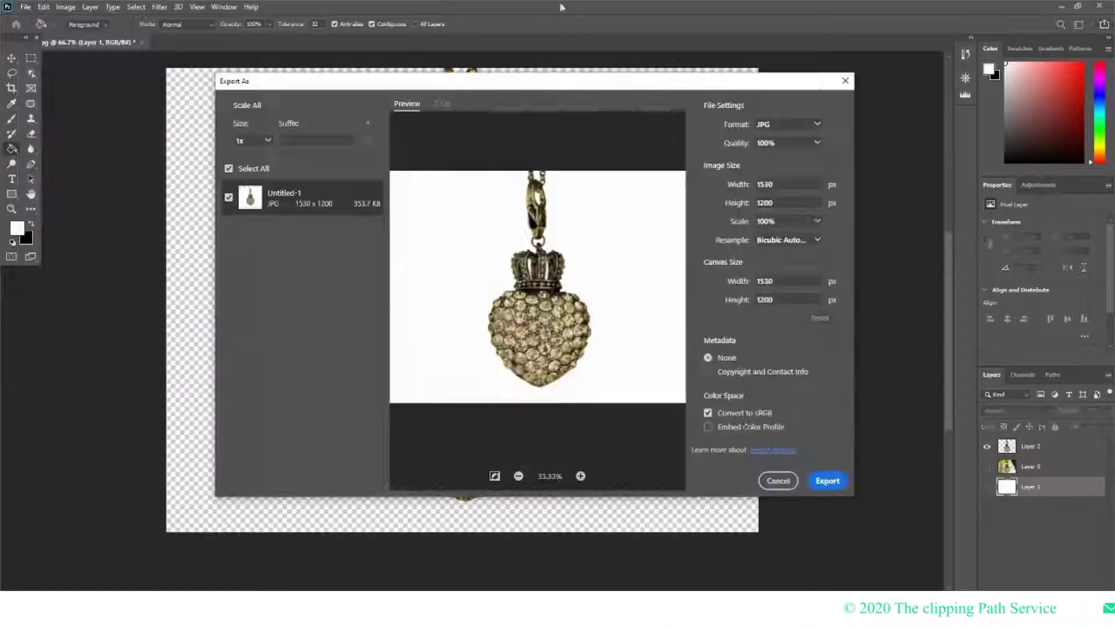
left_click(782, 130)
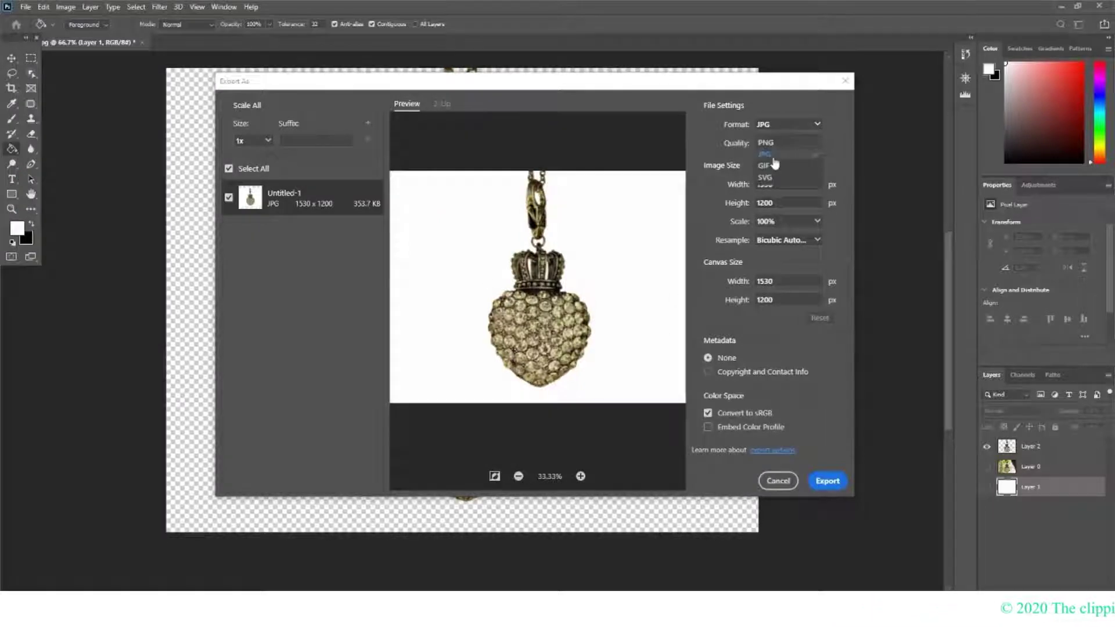
left_click(776, 148)
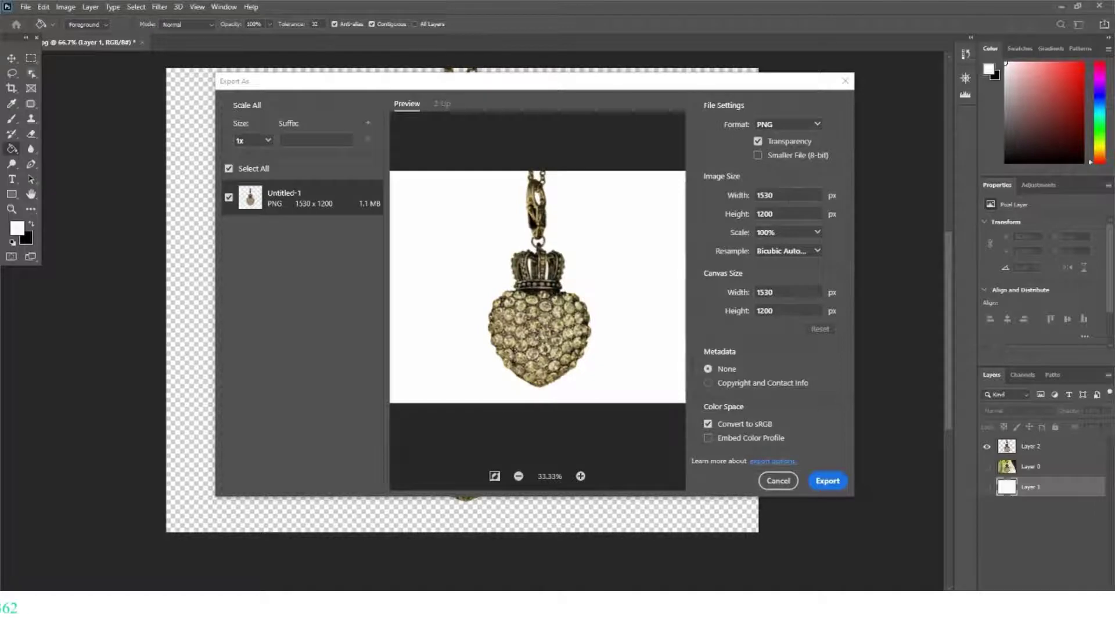
left_click(835, 487)
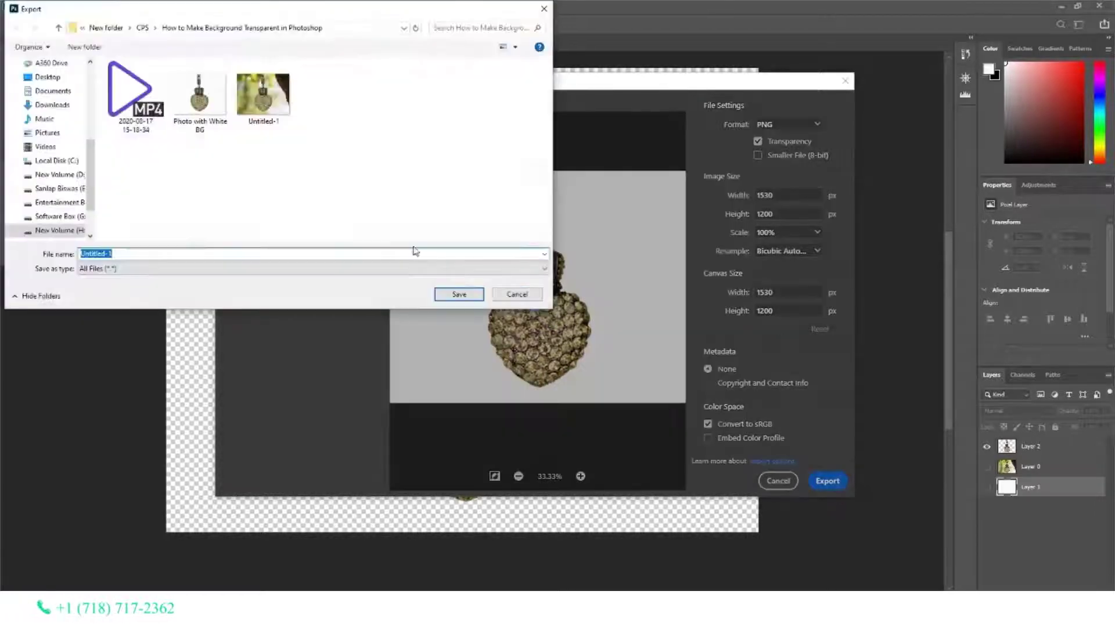